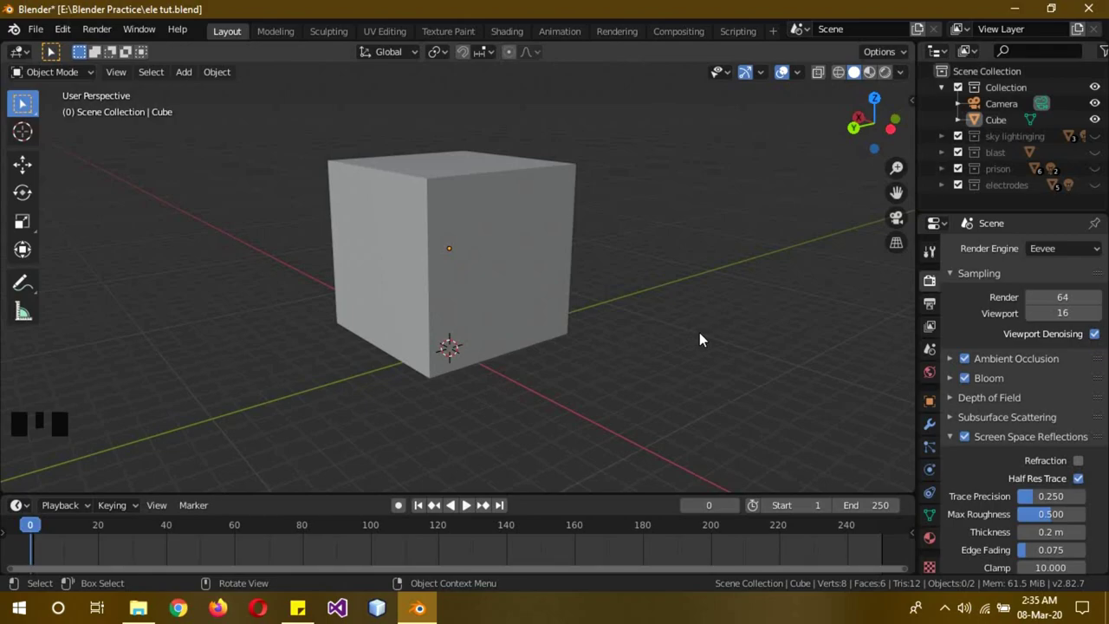
Switch the viewport to Rendered shading and orbit to see the glowing yellow lightning cube.
{"action": "key", "text": "z"}
{"action": "mouse_move", "coordinate": [704, 233]}
{"action": "middle_mouse_down"}
{"action": "mouse_move", "coordinate": [751, 242]}
{"action": "mouse_move", "coordinate": [771, 179]}
{"action": "mouse_move", "coordinate": [630, 265]}
{"action": "middle_mouse_up"}
Turn the viewport into the Shader Editor and bring the cube's lightning node graph into view.
{"action": "left_click", "coordinate": [21, 52]}
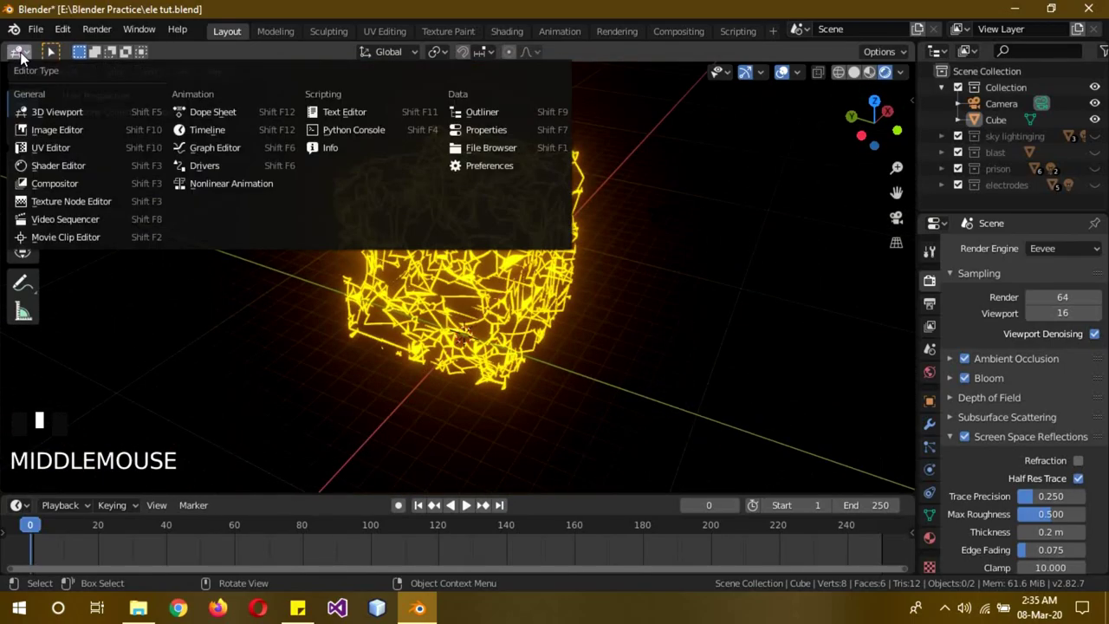
{"action": "left_click", "coordinate": [74, 171]}
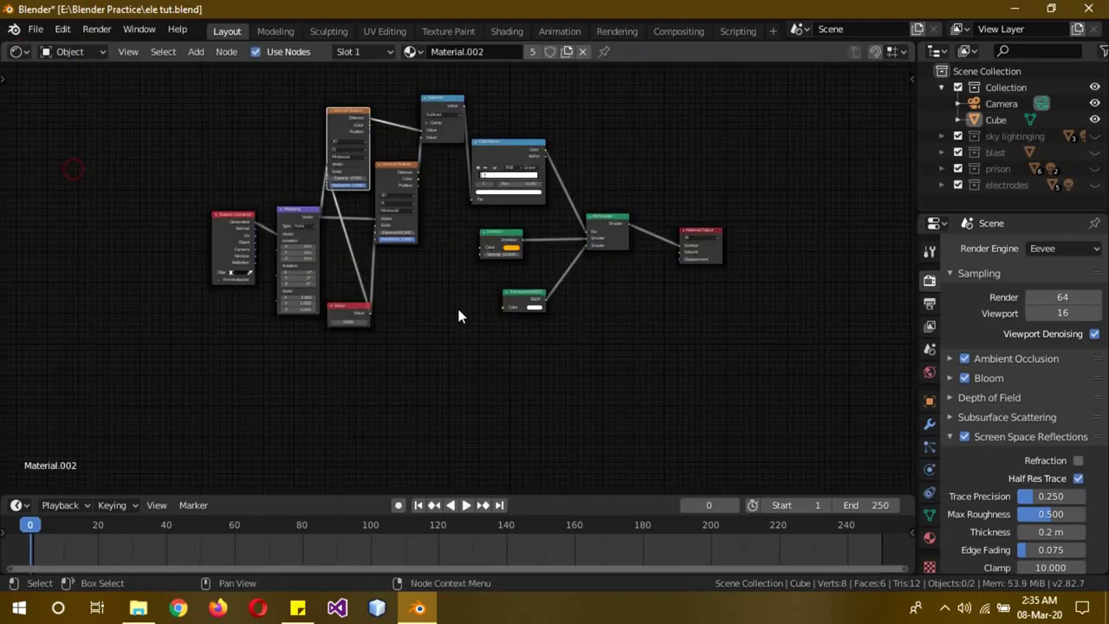
{"action": "scroll", "coordinate": [458, 314], "scroll_direction": "up", "scroll_amount": 2}
{"action": "middle_click_drag", "start_coordinate": [651, 306], "coordinate": [616, 353]}
{"action": "scroll", "coordinate": [616, 353], "scroll_direction": "up", "scroll_amount": 1}
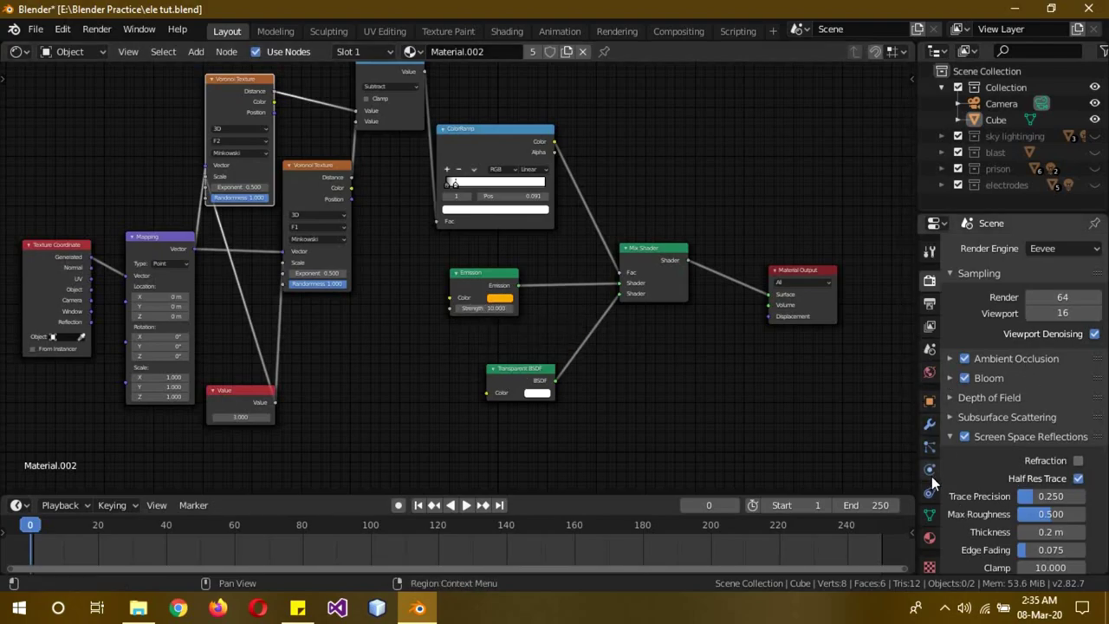
Show the cube's Material.002 settings in the Material properties tab.
{"action": "left_click", "coordinate": [929, 538]}
{"action": "scroll", "coordinate": [979, 500], "scroll_direction": "down", "scroll_amount": 4}
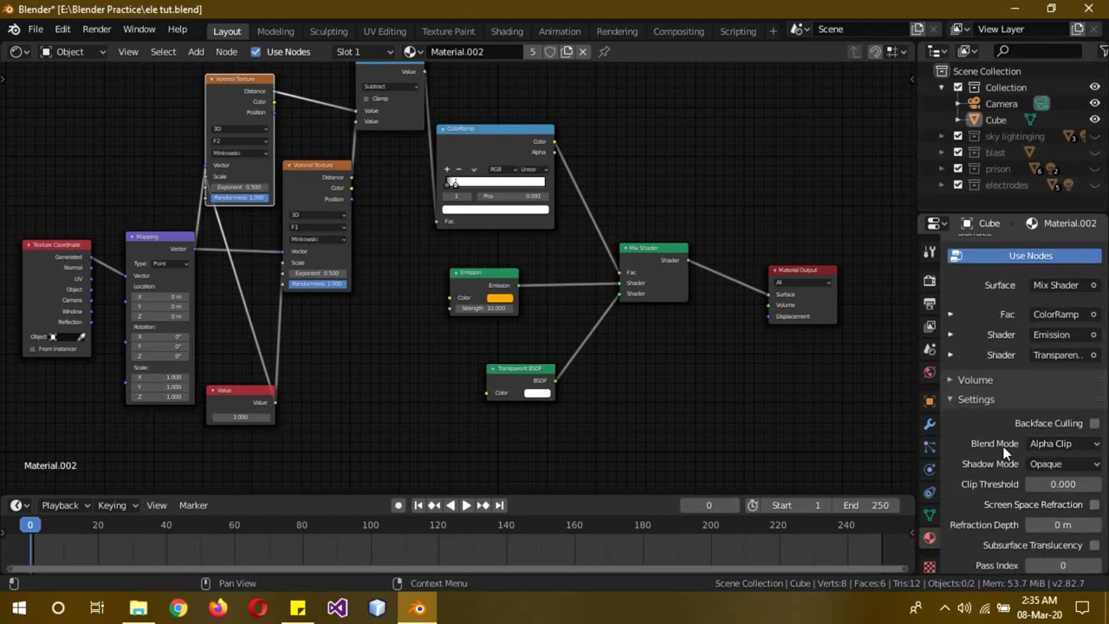
{"action": "scroll", "coordinate": [992, 450], "scroll_direction": "up", "scroll_amount": 5}
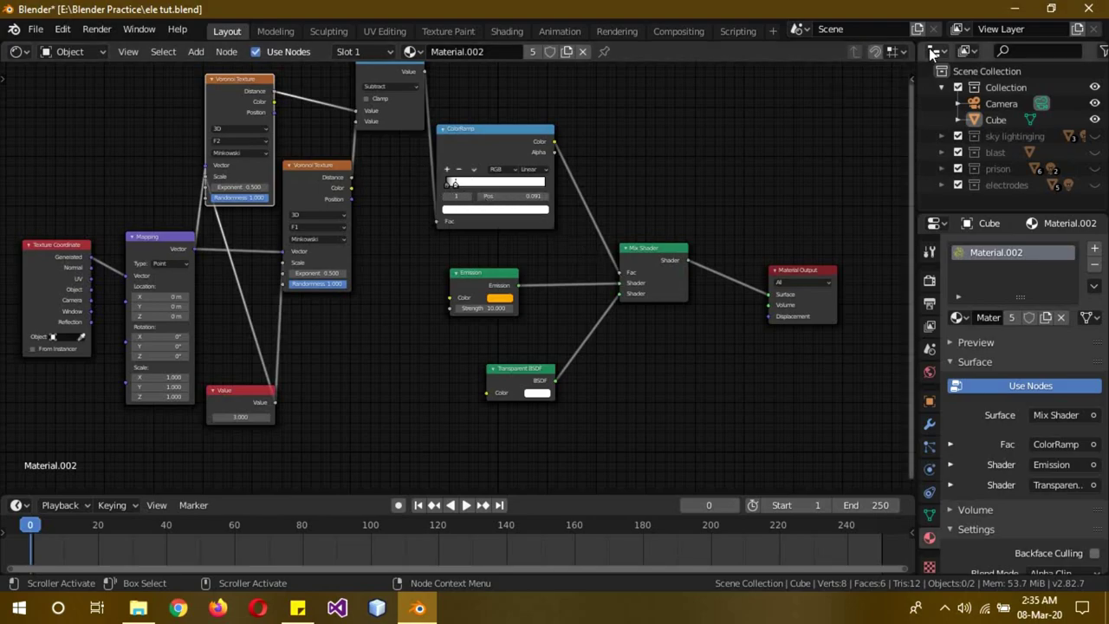
Split off a right-hand 3D Viewport in Rendered shading beside the node editor.
{"action": "left_click_drag", "start_coordinate": [912, 45], "coordinate": [588, 140]}
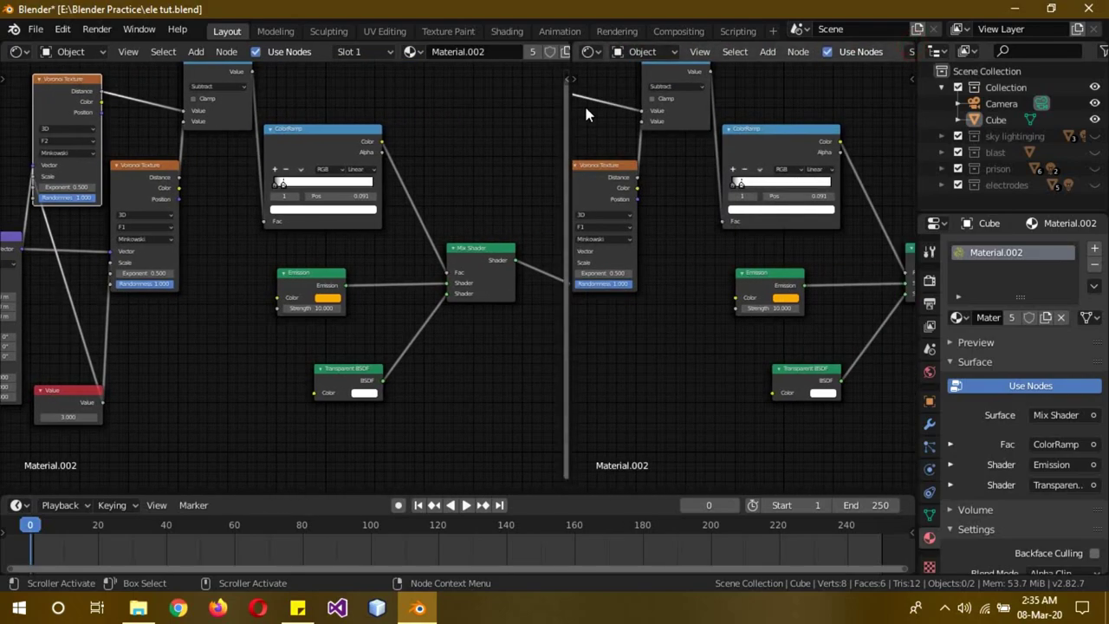
{"action": "left_click", "coordinate": [592, 57]}
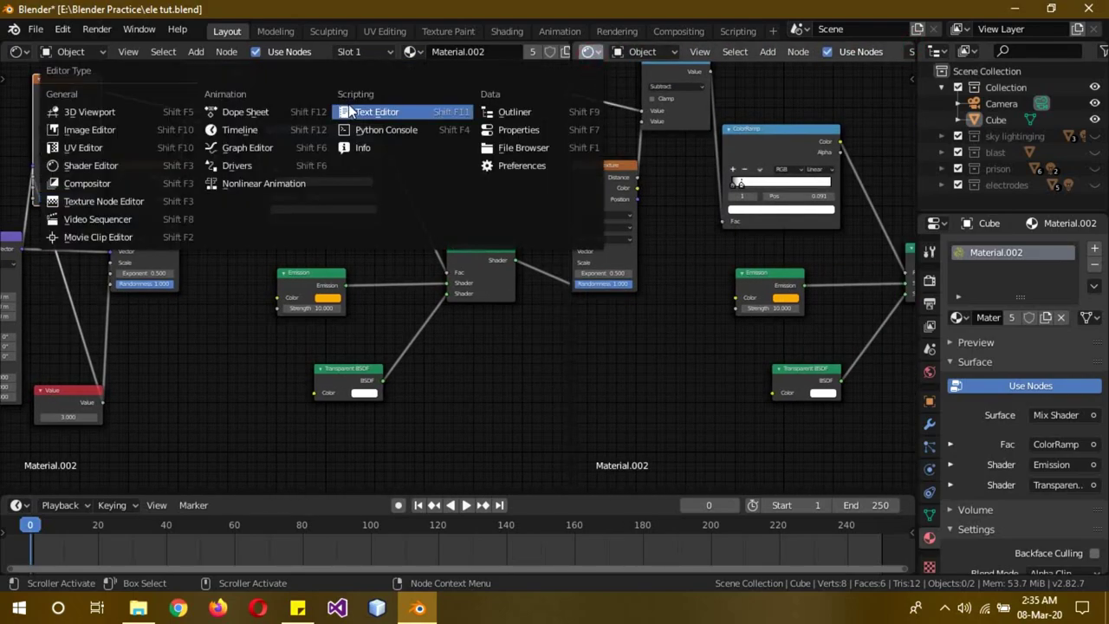
{"action": "left_click", "coordinate": [86, 111]}
{"action": "key", "text": "z"}
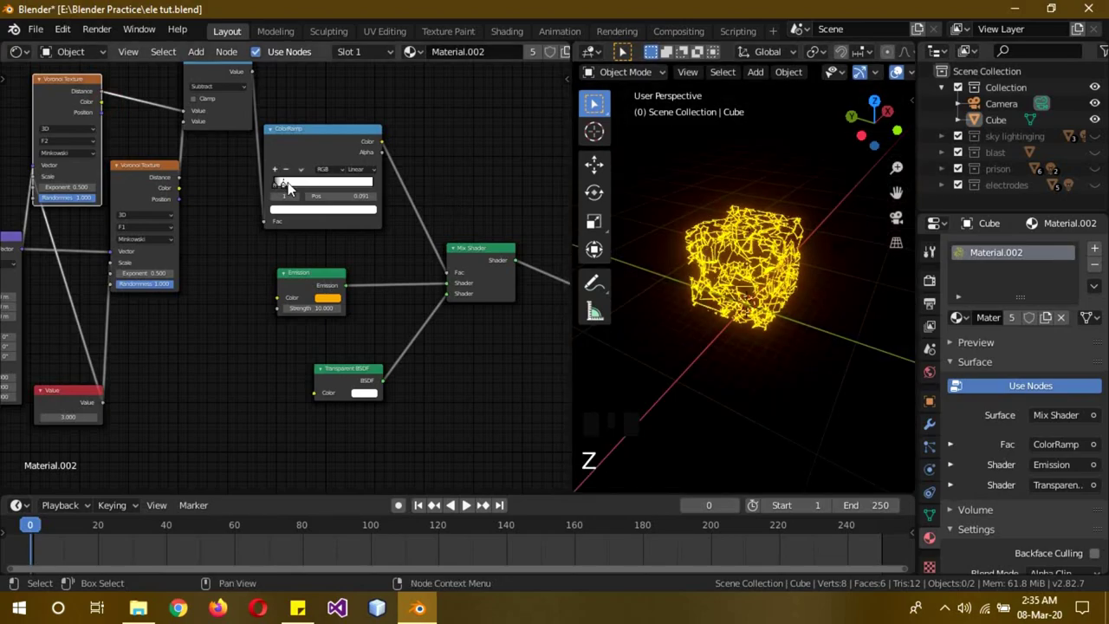
Move the ColorRamp black stop to position 0.068 and orbit around the glowing cube.
{"action": "mouse_move", "coordinate": [282, 182]}
{"action": "left_mouse_down"}
{"action": "mouse_move", "coordinate": [365, 186]}
{"action": "mouse_move", "coordinate": [279, 185]}
{"action": "left_mouse_up"}
{"action": "scroll", "coordinate": [630, 223], "scroll_direction": "up", "scroll_amount": 4}
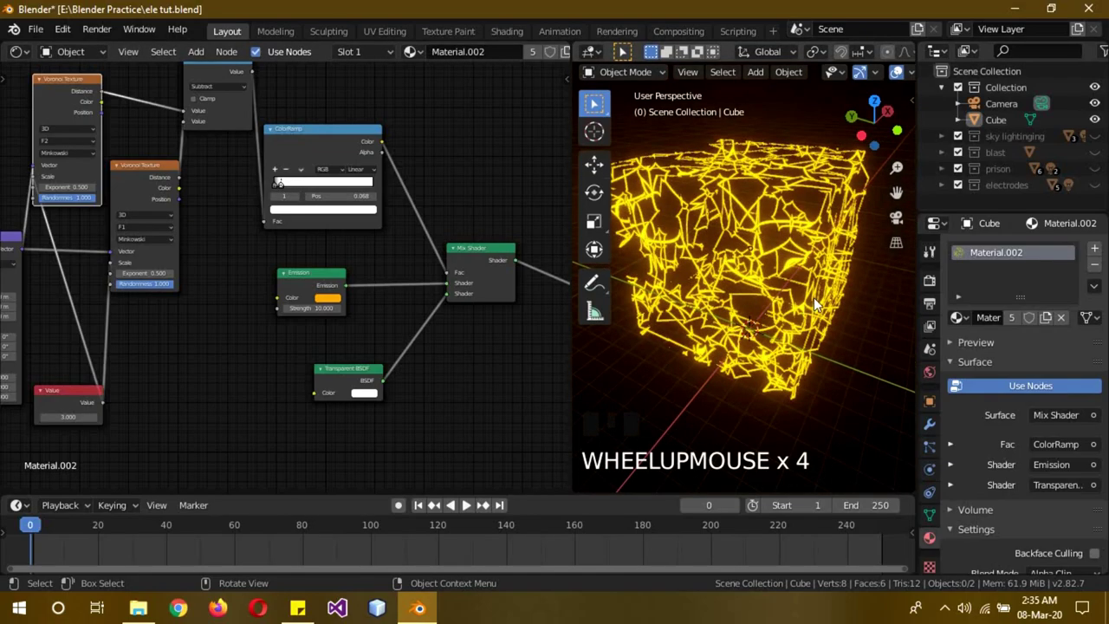
{"action": "middle_click_drag", "start_coordinate": [814, 297], "coordinate": [792, 271]}
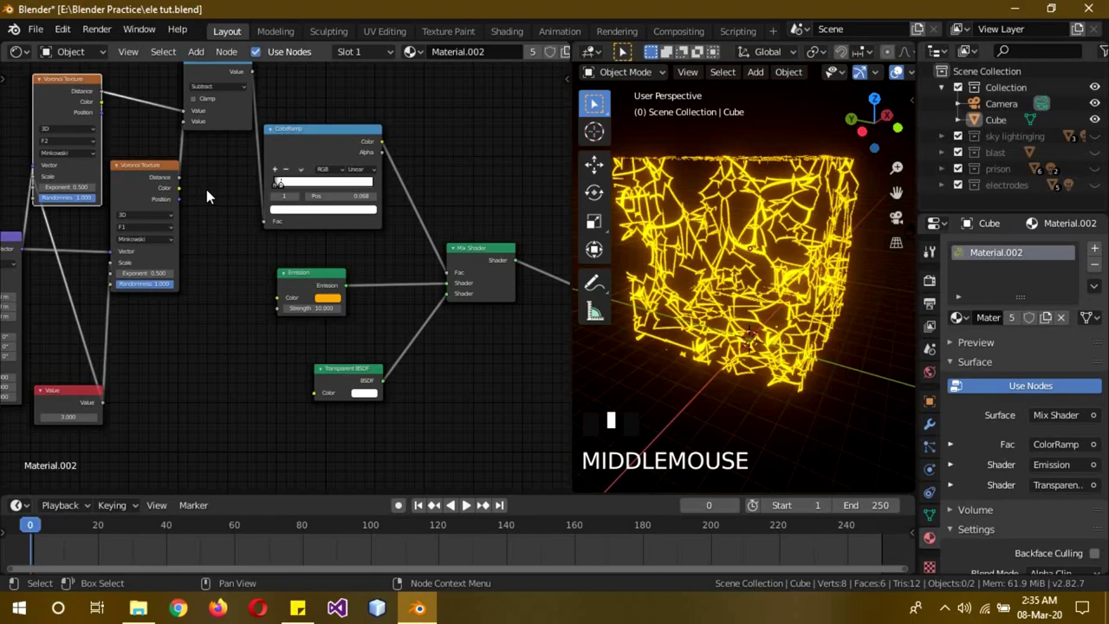
Spread out the ColorRamp, Subtract and both Voronoi Texture nodes to reveal the Mapping node.
{"action": "middle_click_drag", "start_coordinate": [214, 201], "coordinate": [309, 258]}
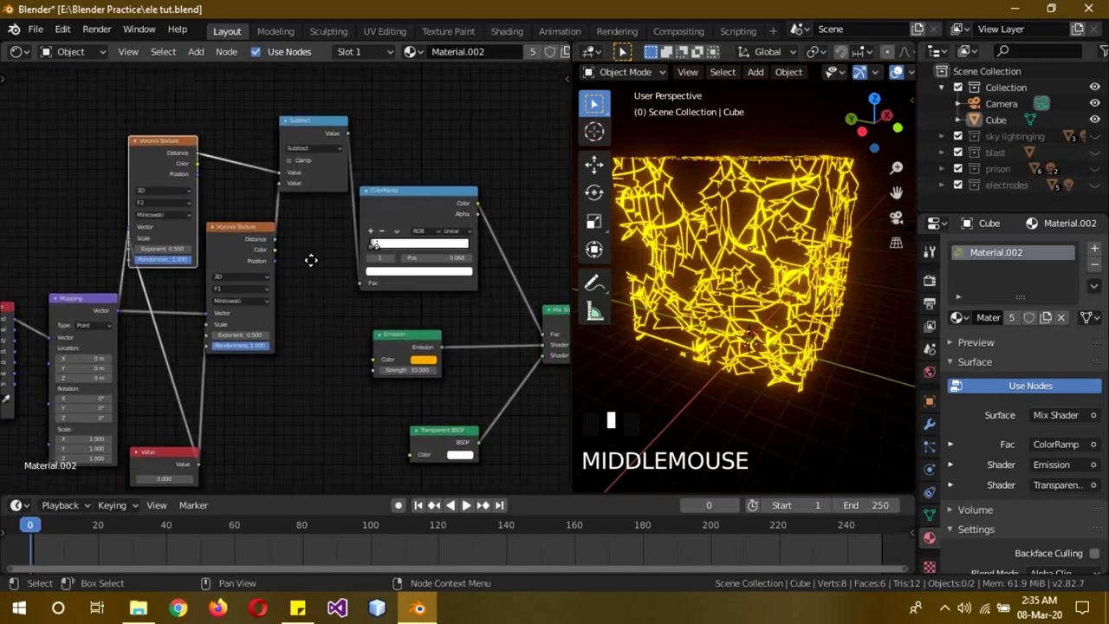
{"action": "left_click_drag", "start_coordinate": [387, 209], "coordinate": [438, 151]}
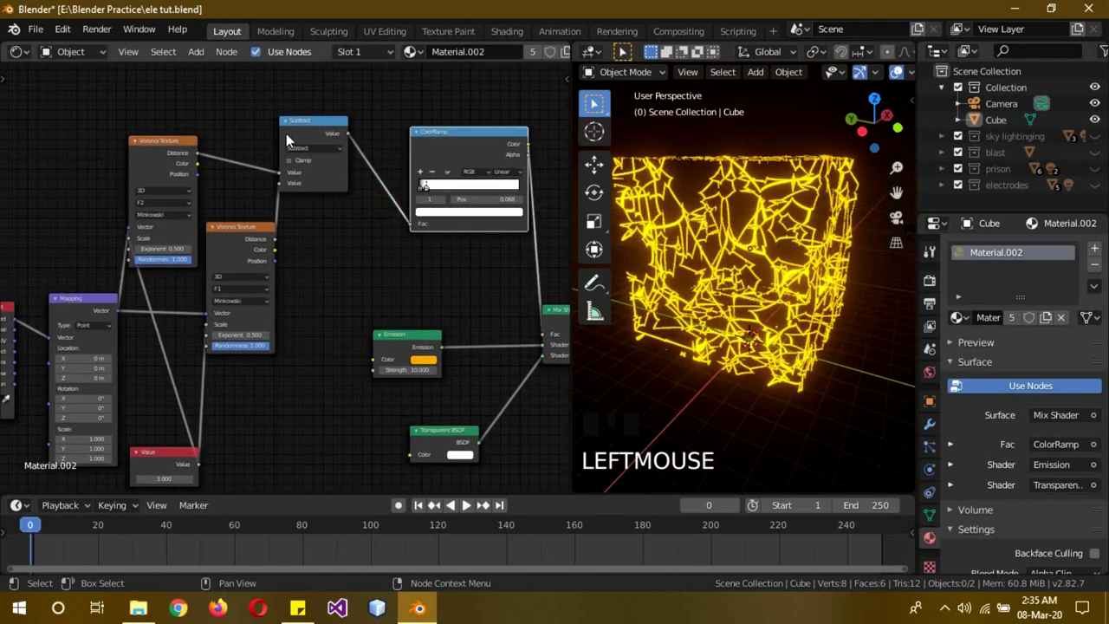
{"action": "left_click_drag", "start_coordinate": [286, 133], "coordinate": [304, 145]}
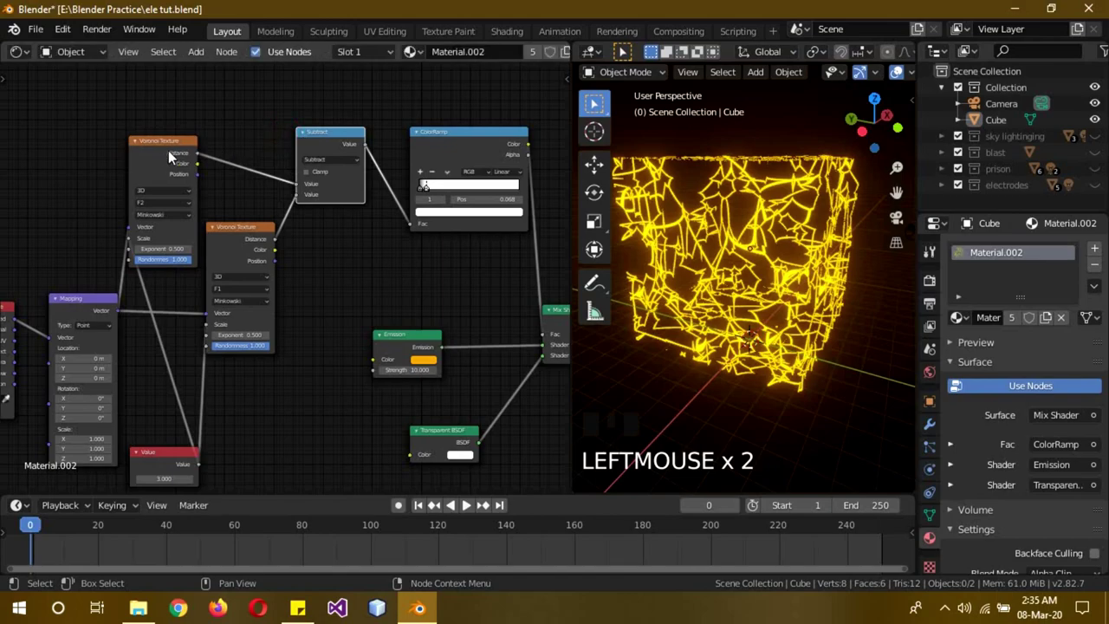
{"action": "left_click_drag", "start_coordinate": [162, 155], "coordinate": [189, 104]}
{"action": "mouse_move", "coordinate": [237, 248]}
{"action": "left_mouse_down"}
{"action": "mouse_move", "coordinate": [241, 272]}
{"action": "mouse_move", "coordinate": [236, 254]}
{"action": "left_mouse_up"}
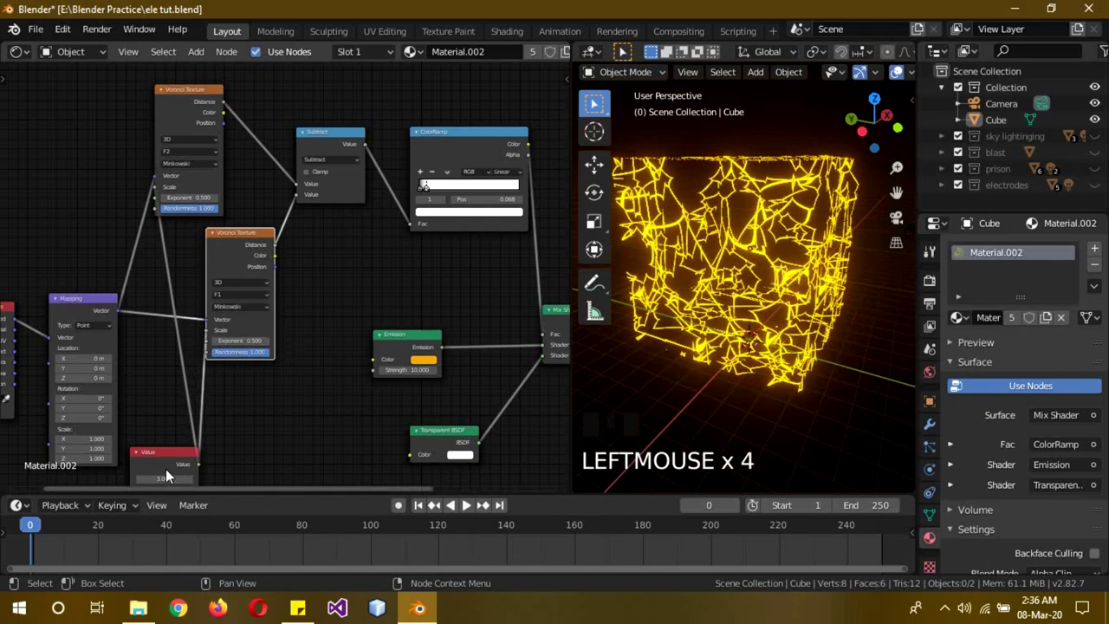
Move the Value node left of the Voronoi textures, still linked to both Scale inputs.
{"action": "left_click_drag", "start_coordinate": [166, 456], "coordinate": [39, 211]}
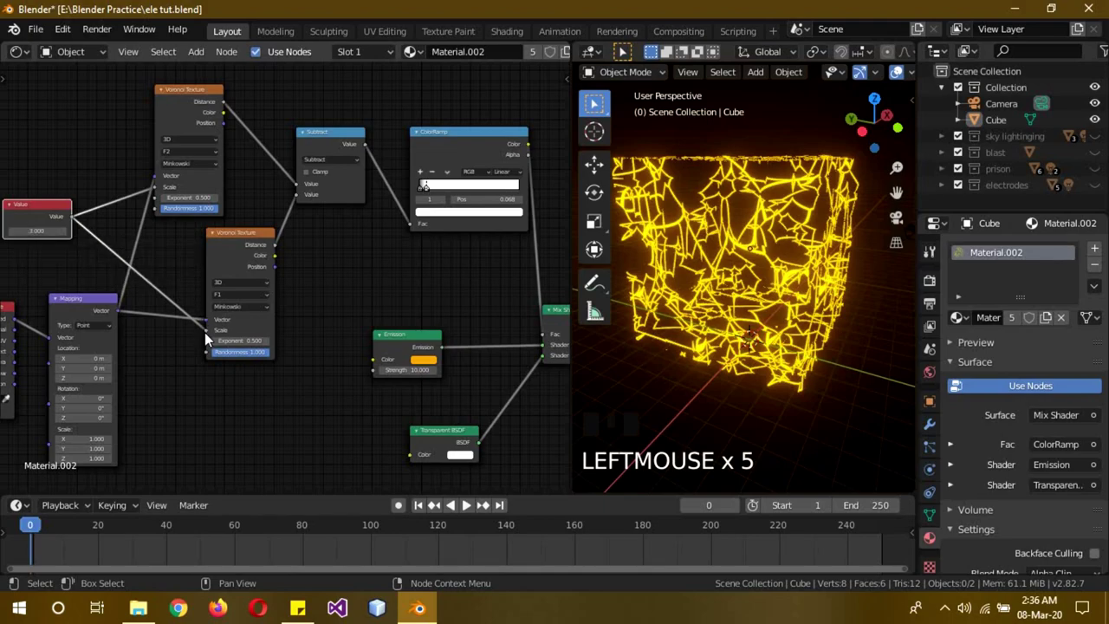
{"action": "left_click_drag", "start_coordinate": [205, 332], "coordinate": [178, 334]}
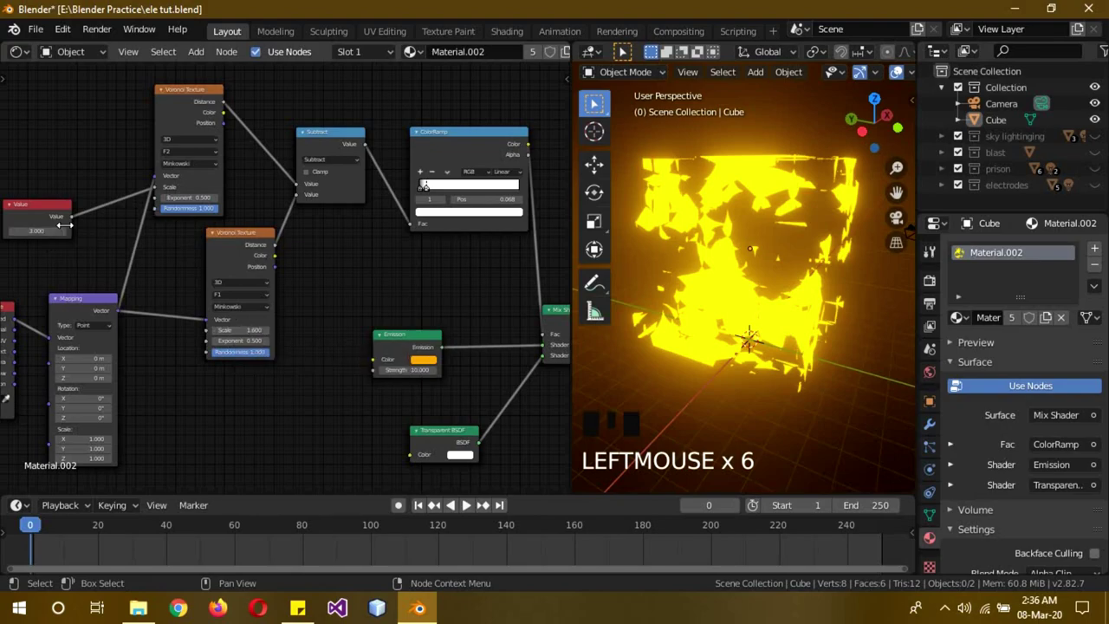
{"action": "left_click_drag", "start_coordinate": [71, 217], "coordinate": [207, 330]}
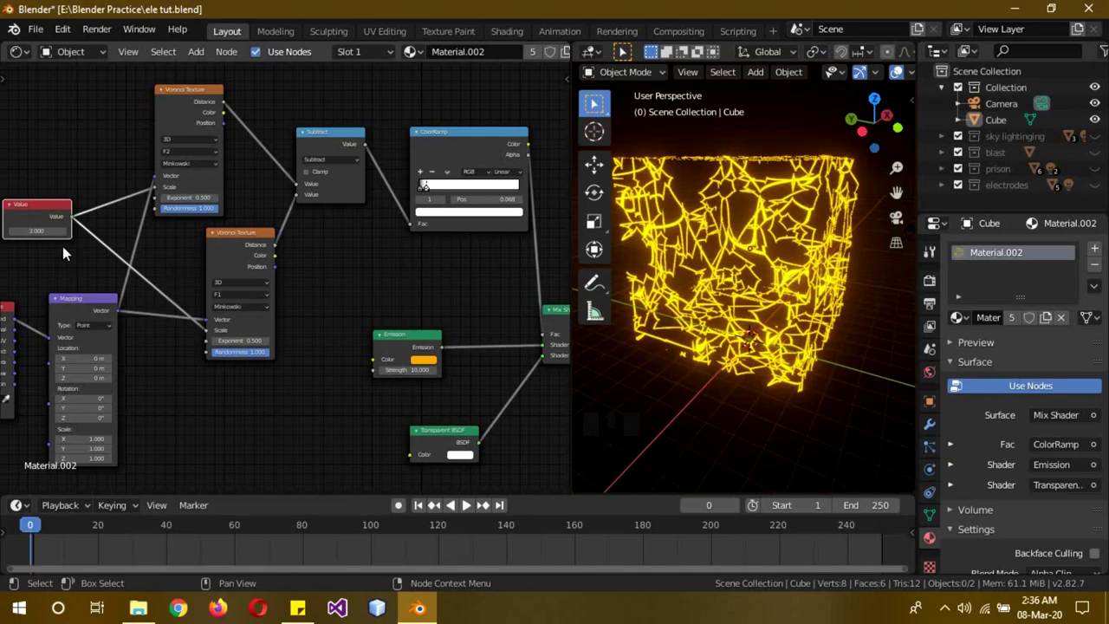
{"action": "left_click_drag", "start_coordinate": [30, 221], "coordinate": [70, 217]}
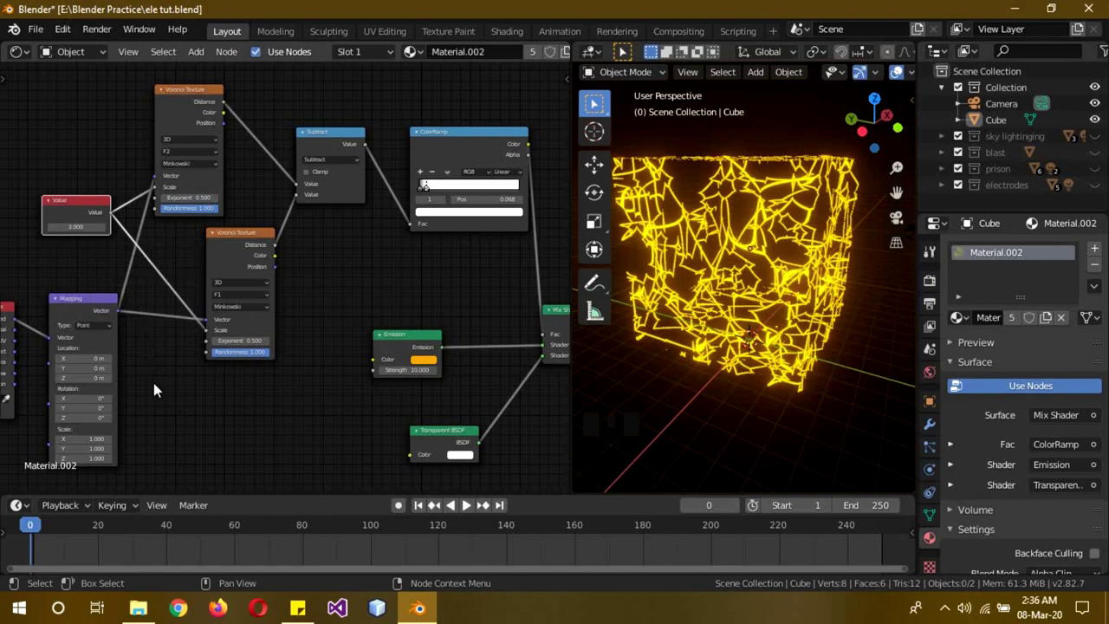
Test an offset on Mapping Location X, then undo it back to 0 m.
{"action": "middle_click_drag", "start_coordinate": [154, 390], "coordinate": [262, 351]}
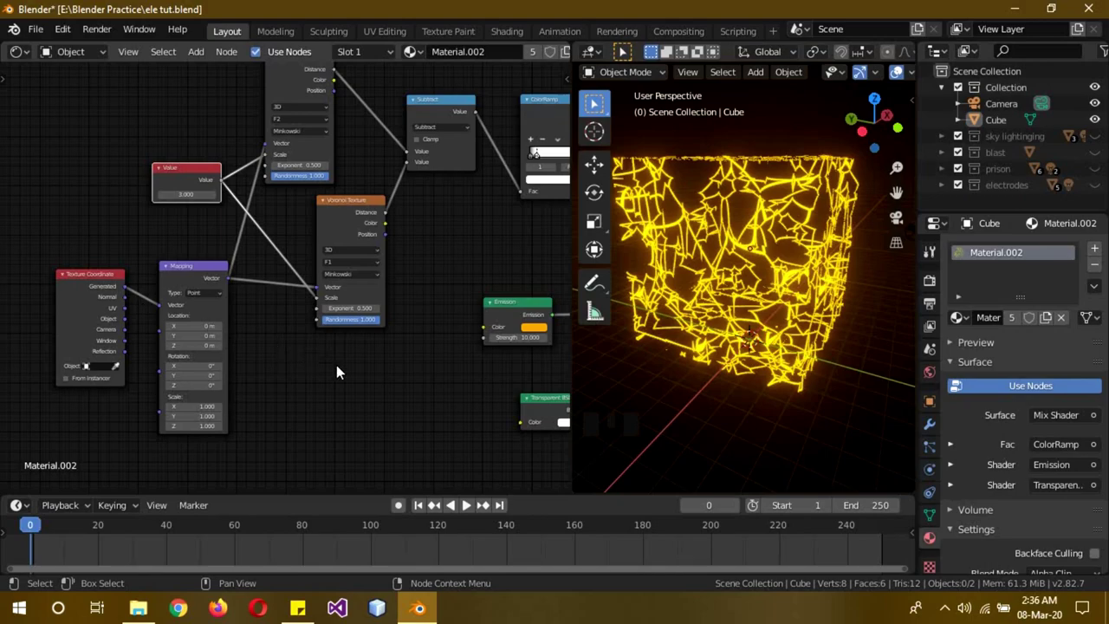
{"action": "middle_click_drag", "start_coordinate": [391, 371], "coordinate": [286, 385]}
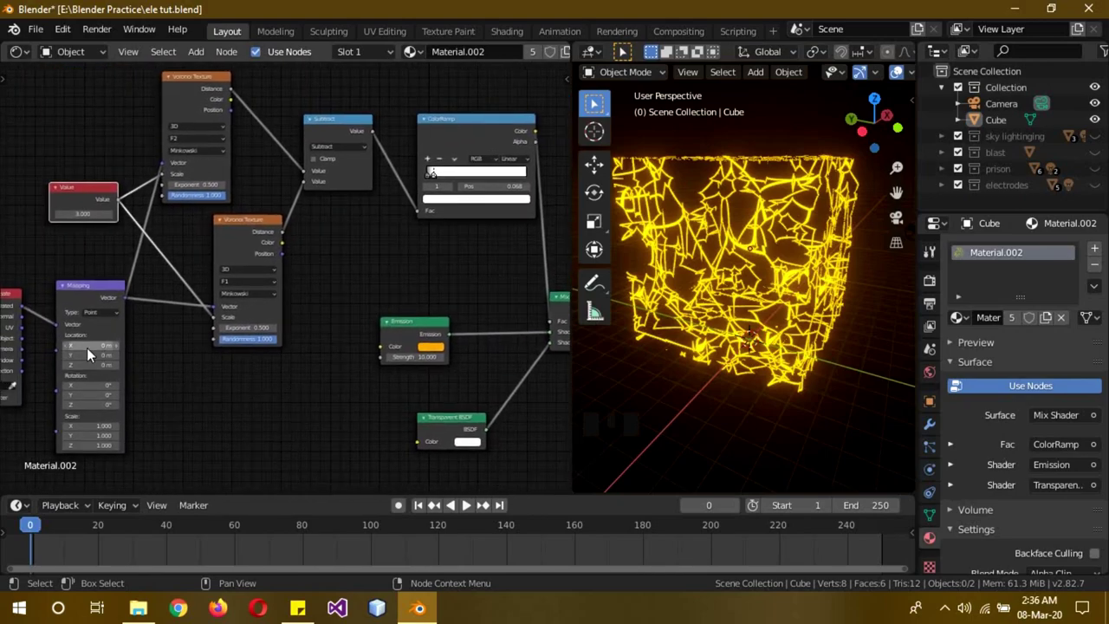
{"action": "left_click_drag", "start_coordinate": [91, 347], "coordinate": [145, 355]}
{"action": "key", "text": "ctrl+z"}
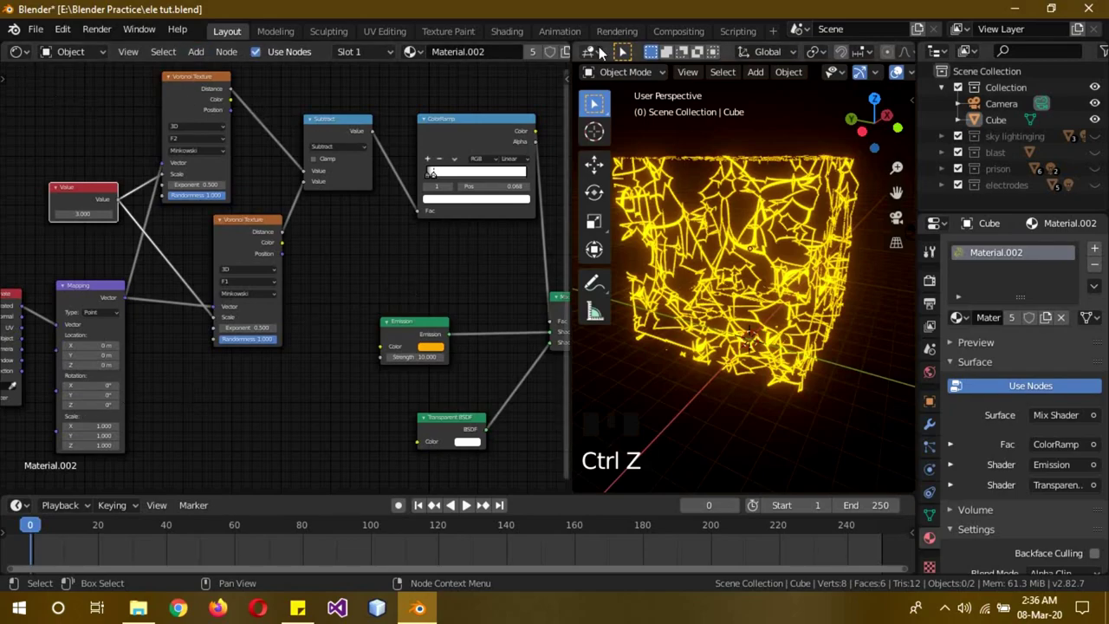
Join the two areas and set the remaining area back to 3D Viewport.
{"action": "left_click_drag", "start_coordinate": [570, 43], "coordinate": [711, 182]}
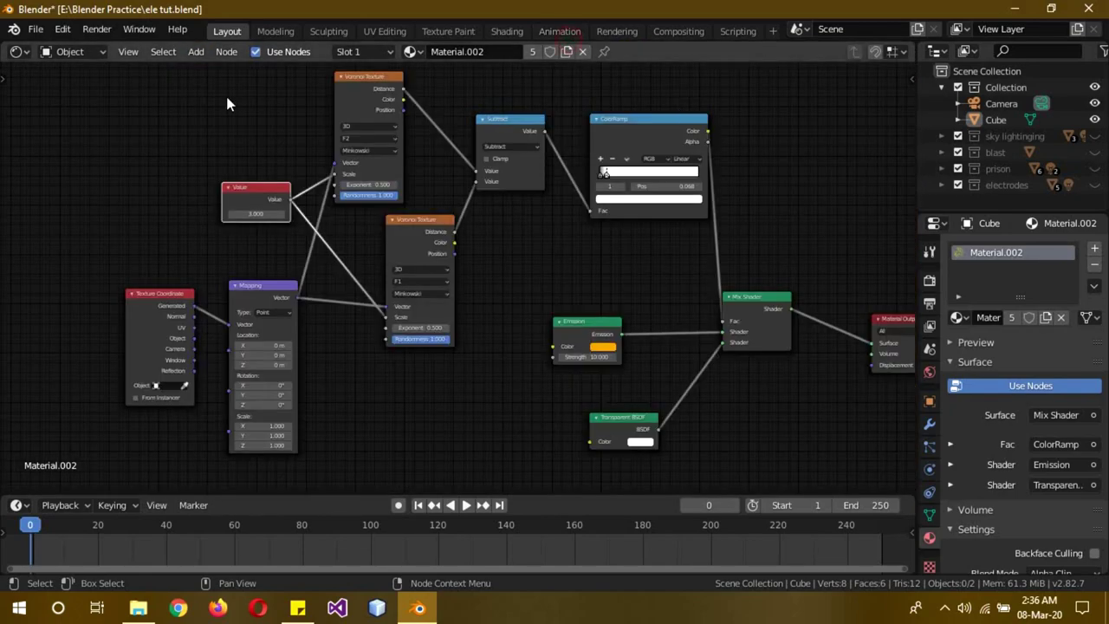
{"action": "left_click", "coordinate": [25, 52]}
{"action": "left_click", "coordinate": [52, 109]}
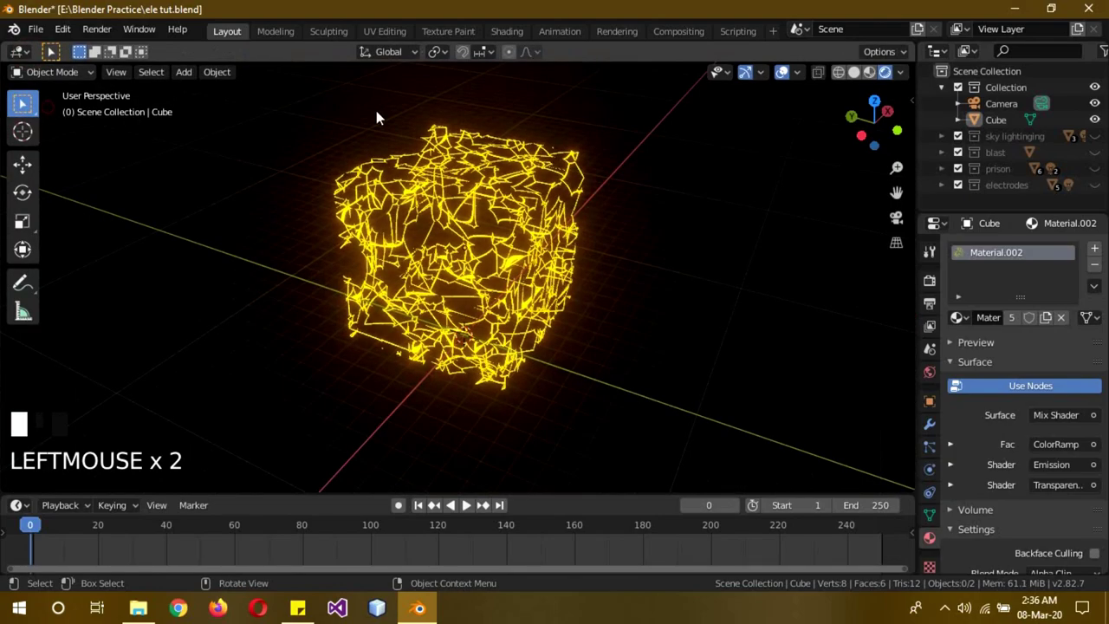
Hide the cube's Collection, show sky lightning, and preview its bolt at frame 8.
{"action": "left_click", "coordinate": [1094, 87]}
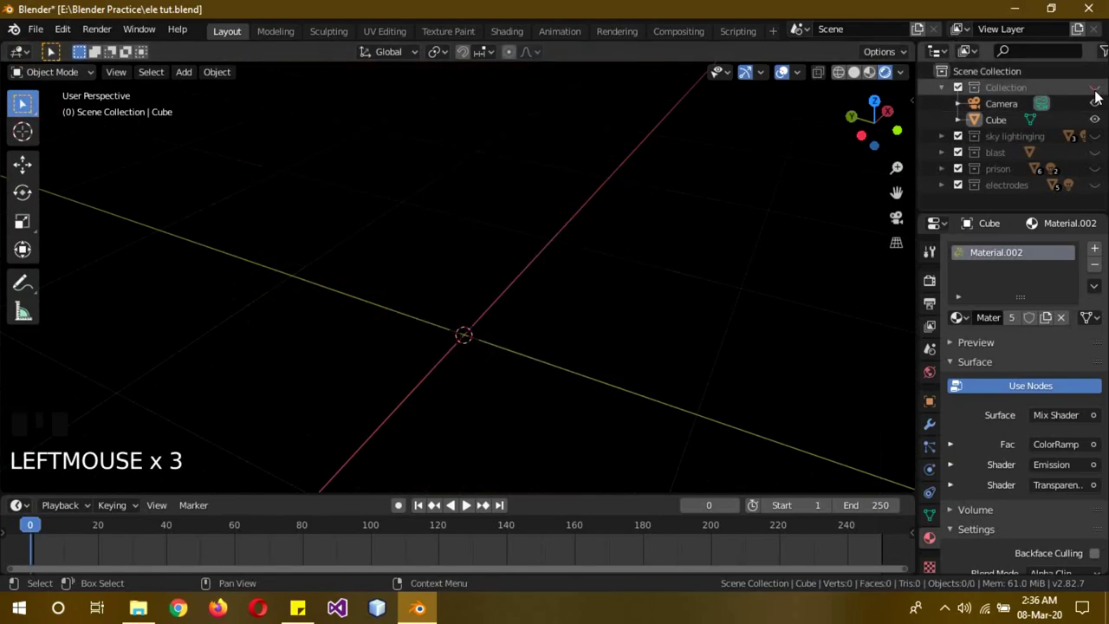
{"action": "left_click", "coordinate": [1094, 136]}
{"action": "middle_click_drag", "start_coordinate": [735, 335], "coordinate": [474, 511]}
{"action": "left_click", "coordinate": [474, 506]}
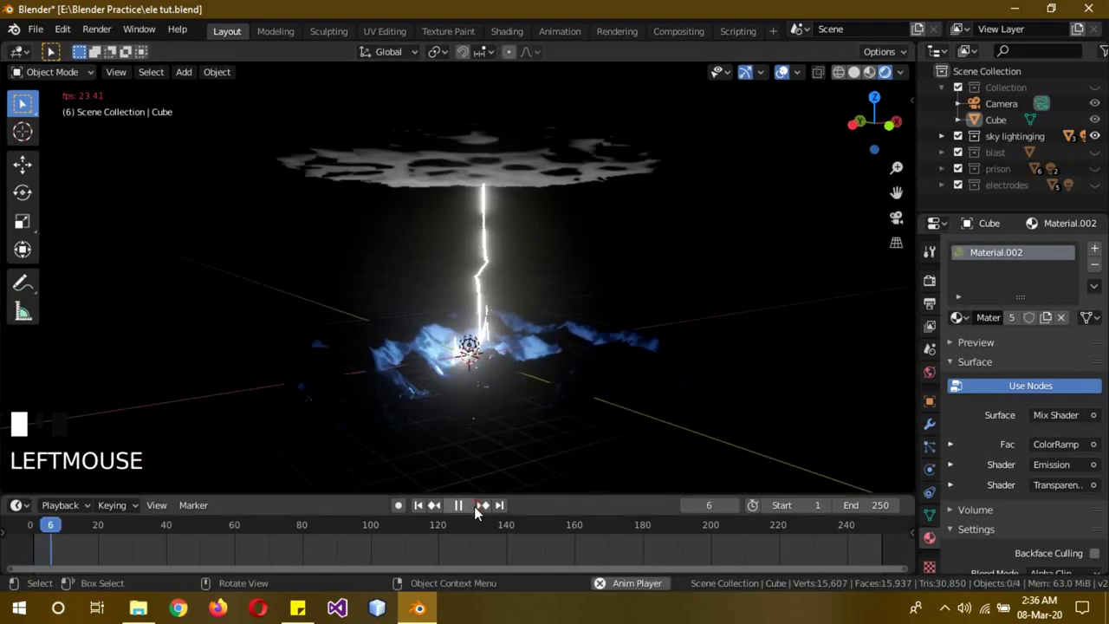
{"action": "left_click", "coordinate": [474, 506]}
{"action": "left_click_drag", "start_coordinate": [77, 532], "coordinate": [58, 528]}
{"action": "mouse_move", "coordinate": [530, 346]}
{"action": "middle_mouse_down"}
{"action": "mouse_move", "coordinate": [570, 342]}
{"action": "mouse_move", "coordinate": [517, 330]}
{"action": "middle_mouse_up"}
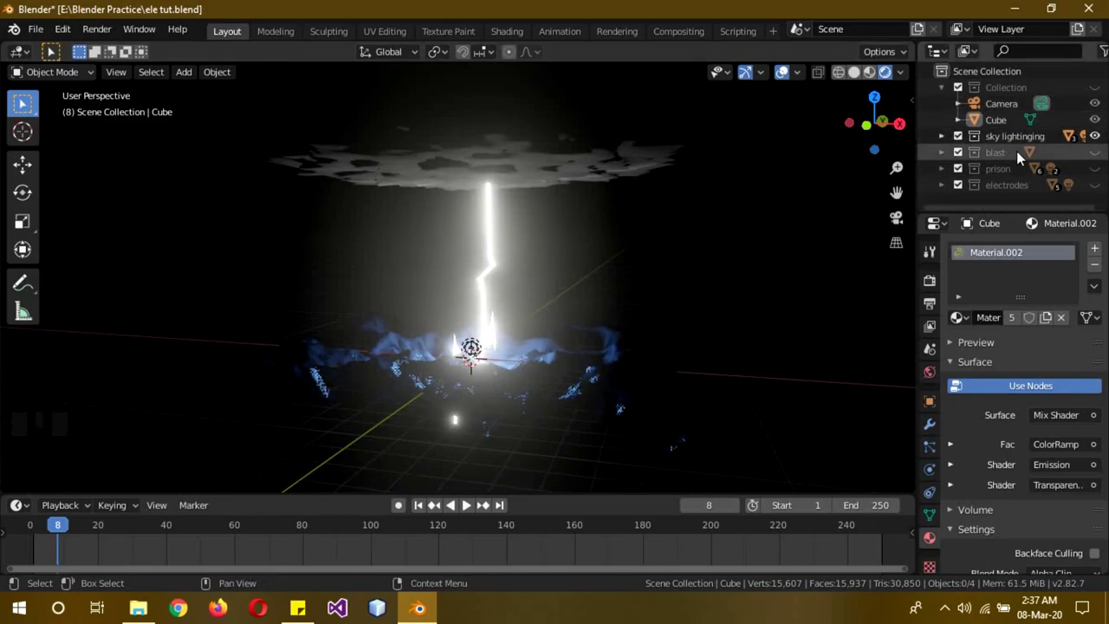
Expand the sky lightning collection and select its Point light.
{"action": "left_click", "coordinate": [942, 136]}
{"action": "scroll", "coordinate": [1018, 165], "scroll_direction": "down", "scroll_amount": 2}
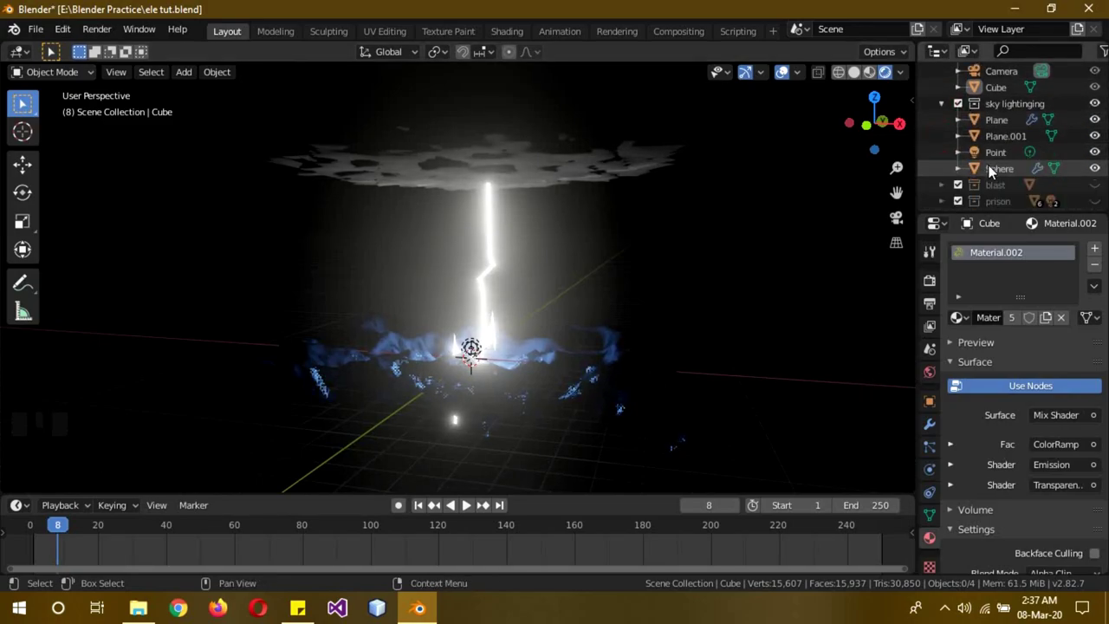
{"action": "left_click", "coordinate": [993, 151]}
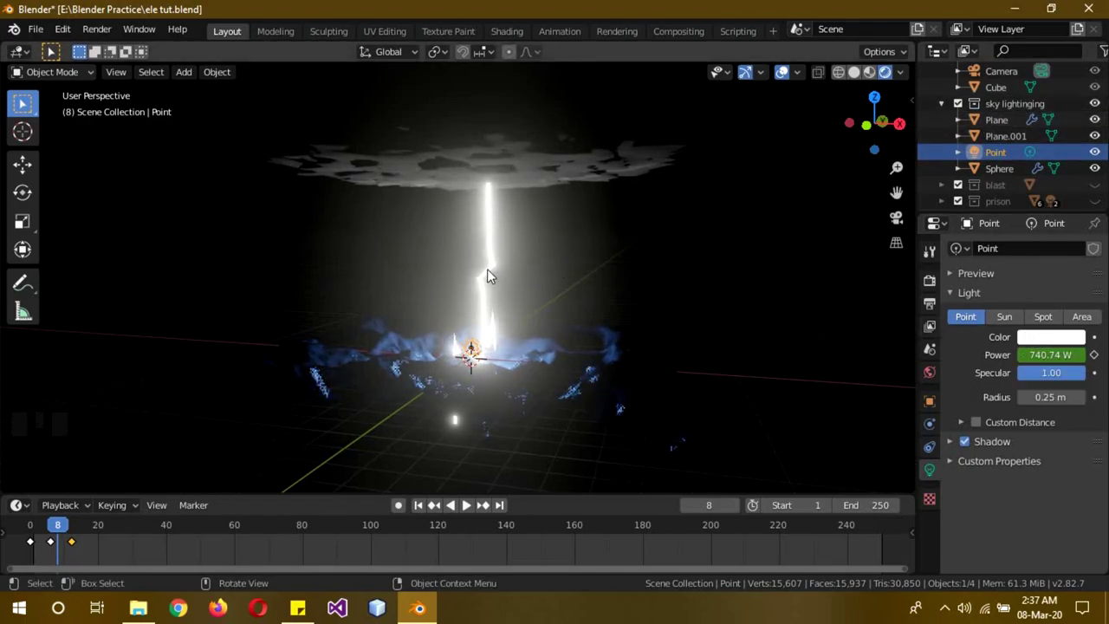
Collapse and hide sky lightning, and show the blast collection.
{"action": "left_click", "coordinate": [942, 104]}
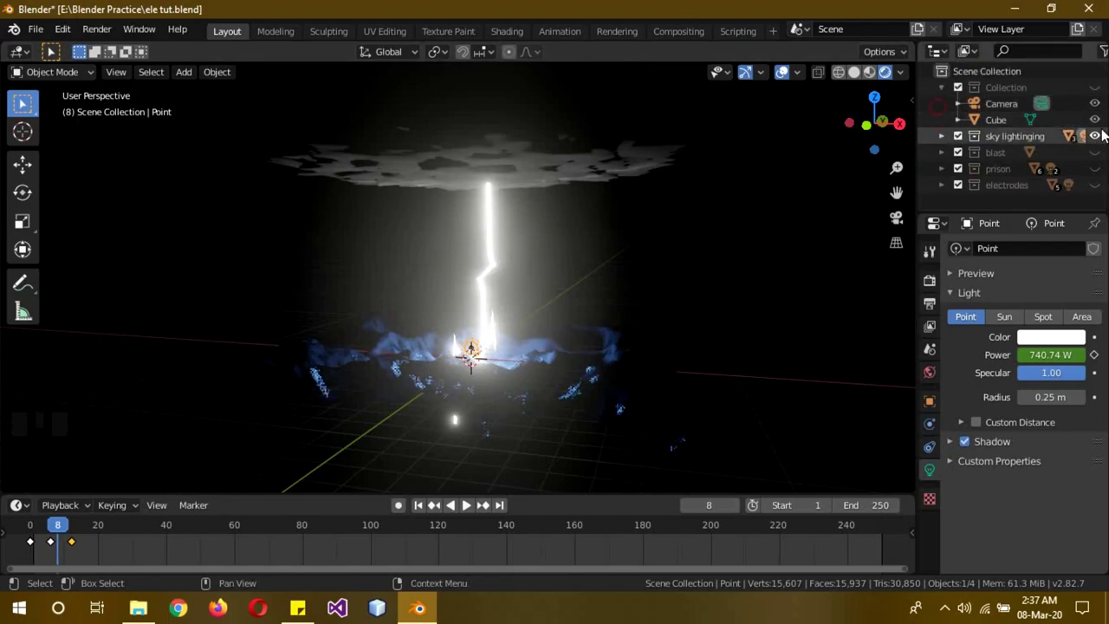
{"action": "left_click", "coordinate": [1094, 136]}
{"action": "left_click", "coordinate": [1094, 151]}
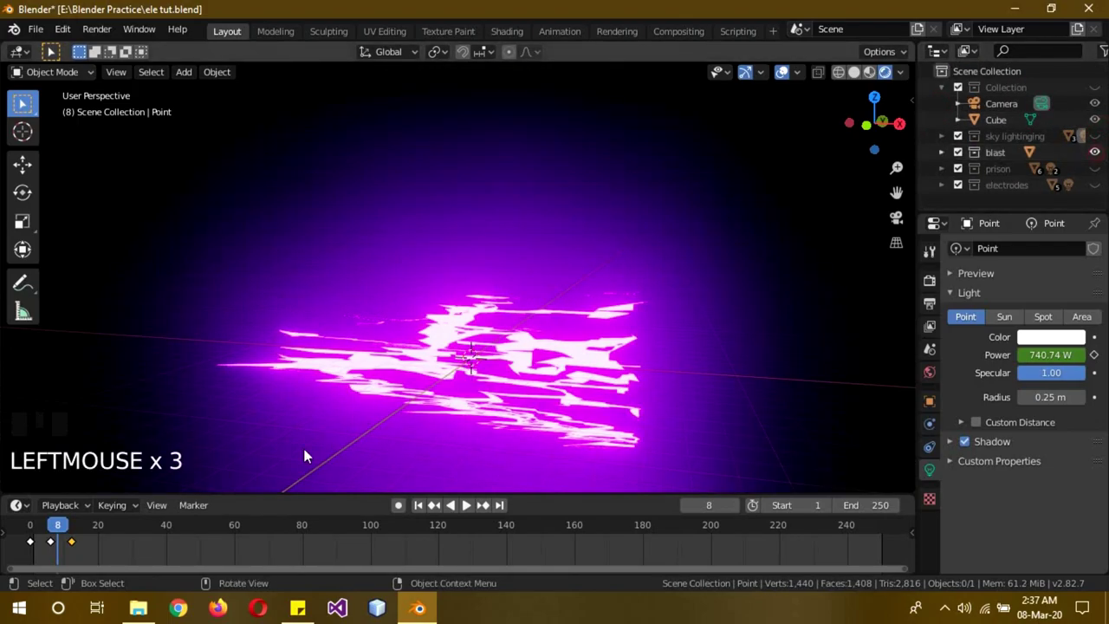
Play the purple blast animation, then rewind to frame 0.
{"action": "left_click", "coordinate": [28, 529]}
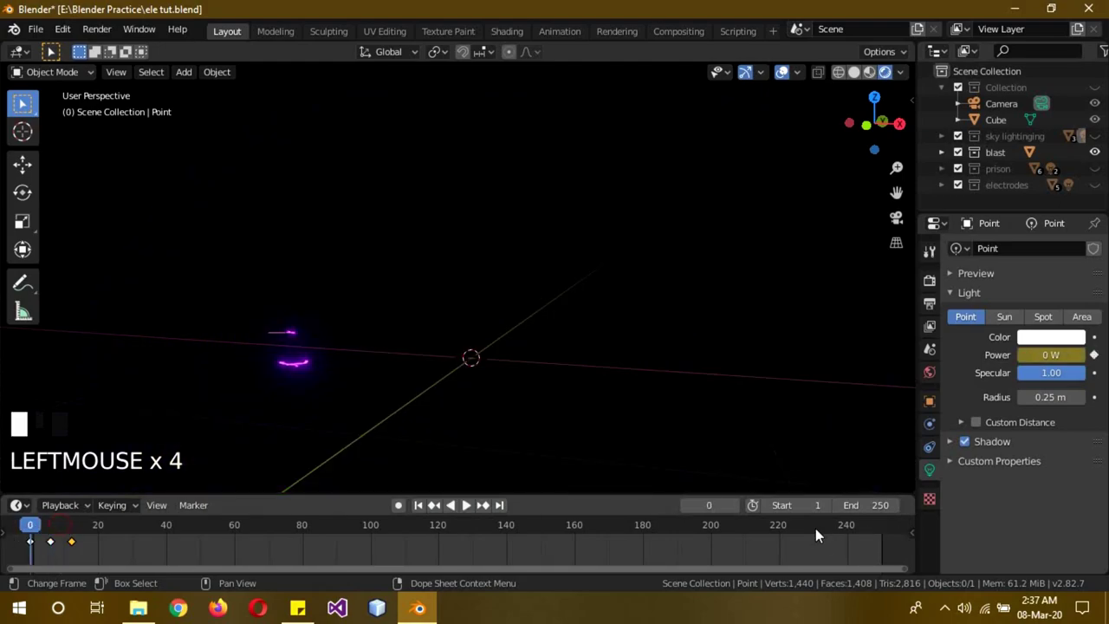
{"action": "left_click", "coordinate": [466, 505]}
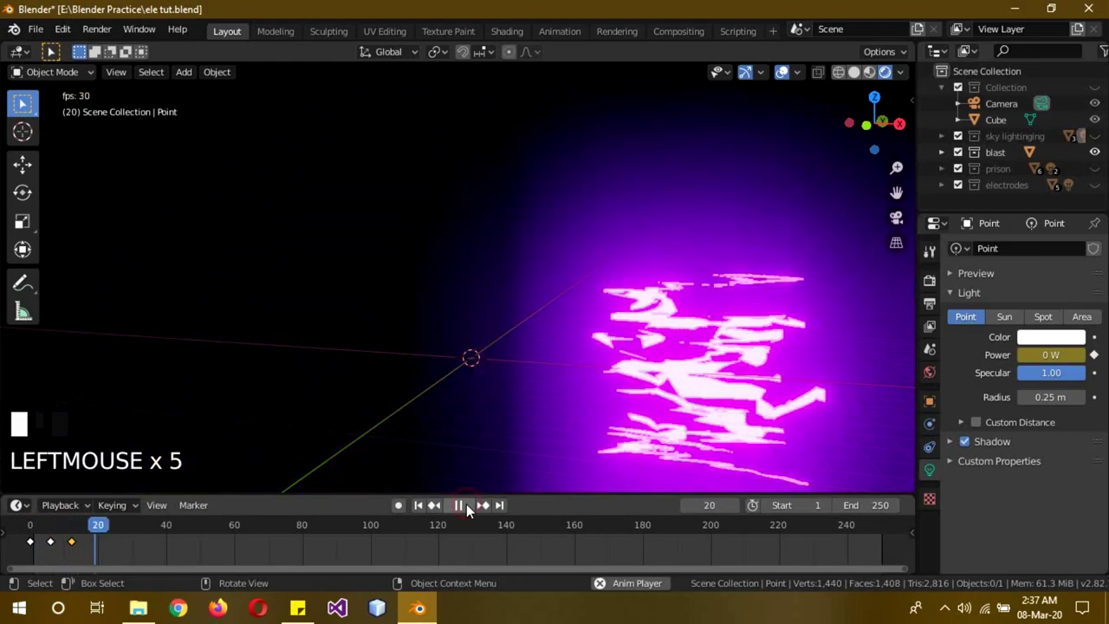
{"action": "left_click", "coordinate": [466, 505]}
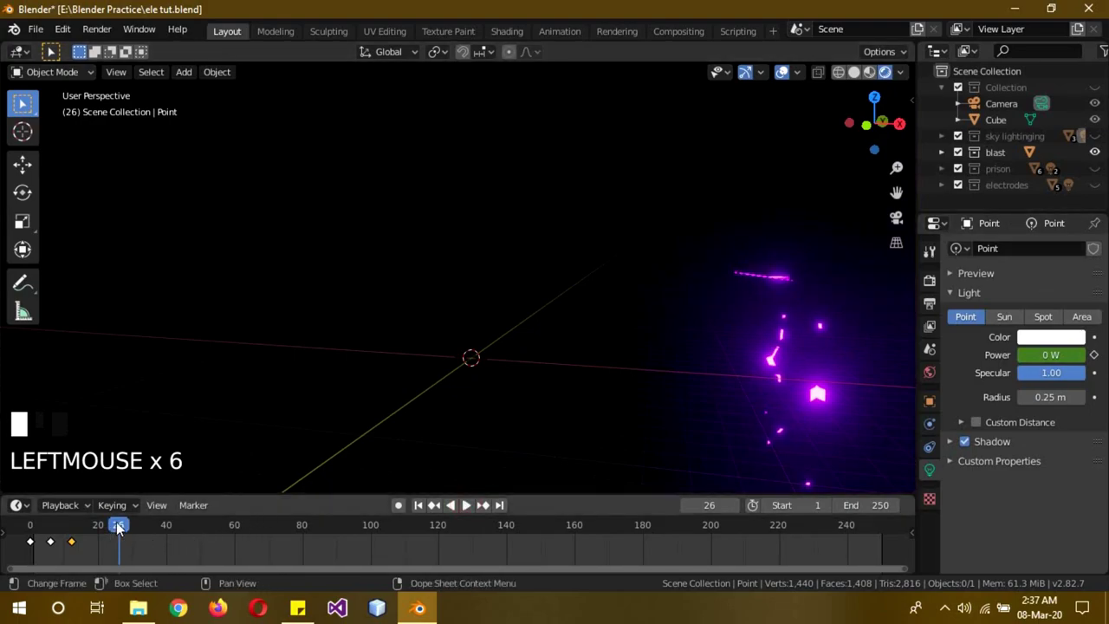
{"action": "left_click_drag", "start_coordinate": [118, 529], "coordinate": [30, 529]}
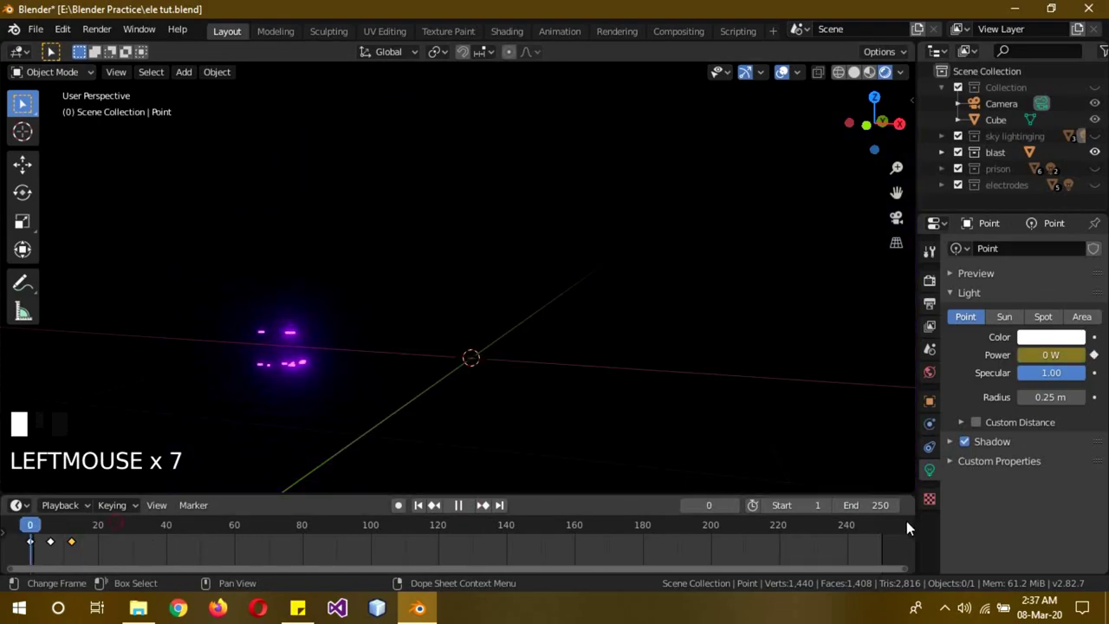
Hide blast, show the prison collection, and orbit until the glowing cage fills the view.
{"action": "left_click", "coordinate": [1095, 152]}
{"action": "left_click", "coordinate": [1095, 169]}
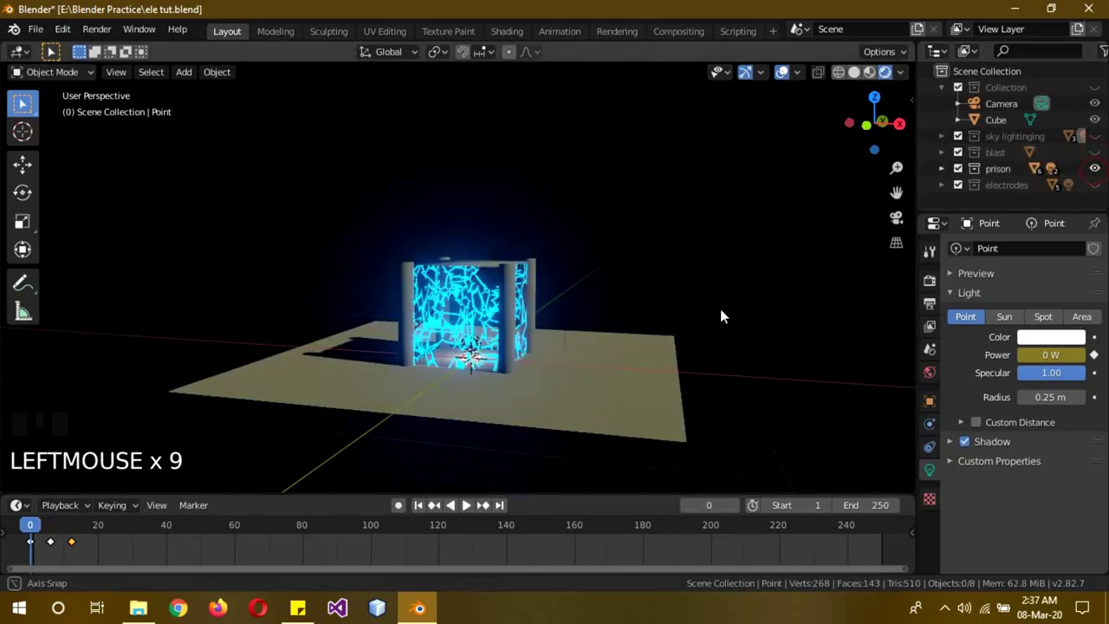
{"action": "middle_click_drag", "start_coordinate": [720, 308], "coordinate": [550, 317]}
{"action": "scroll", "coordinate": [607, 327], "scroll_direction": "up", "scroll_amount": 4}
{"action": "middle_click_drag", "start_coordinate": [636, 332], "coordinate": [442, 360]}
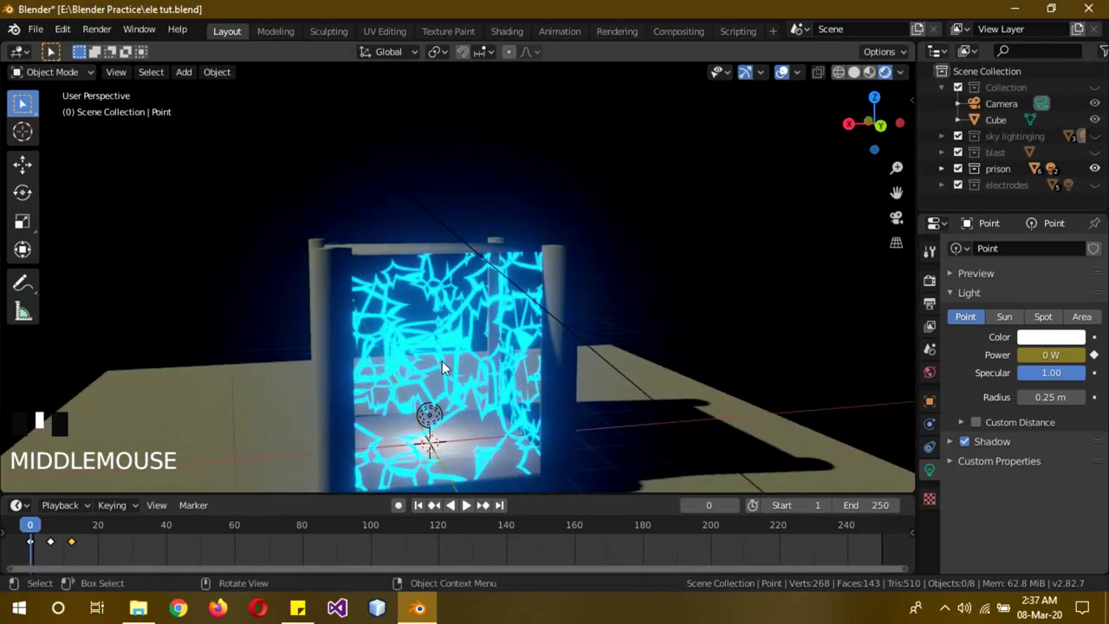
Select the cage Cube.001 to view its Material.001, deselect all, then hide prison.
{"action": "left_click", "coordinate": [442, 367]}
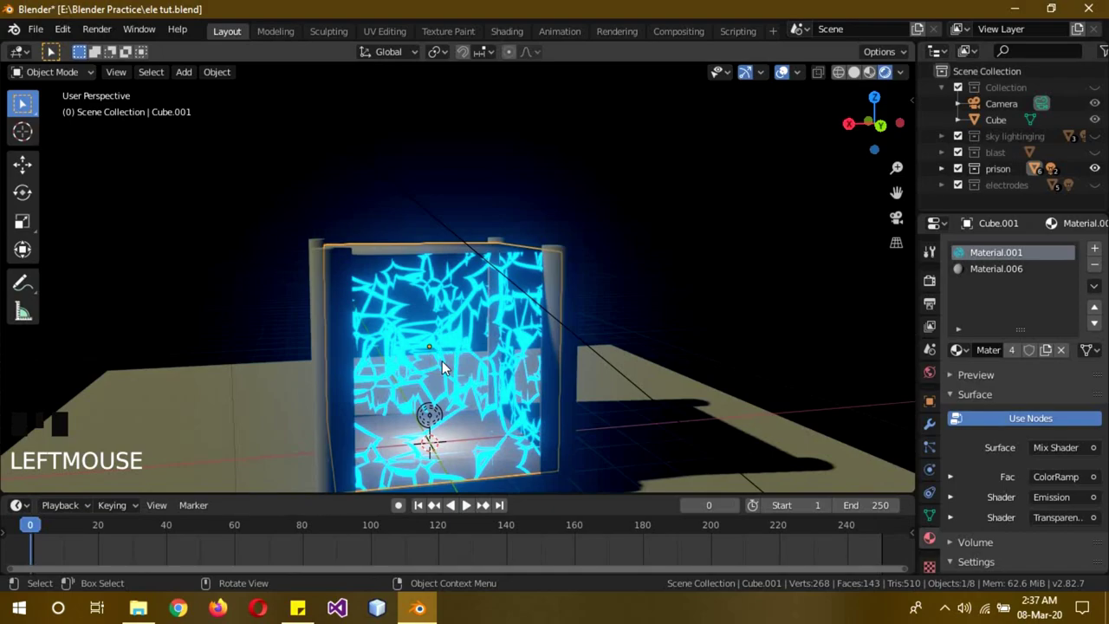
{"action": "key", "text": "alt+a"}
{"action": "left_click", "coordinate": [1093, 170]}
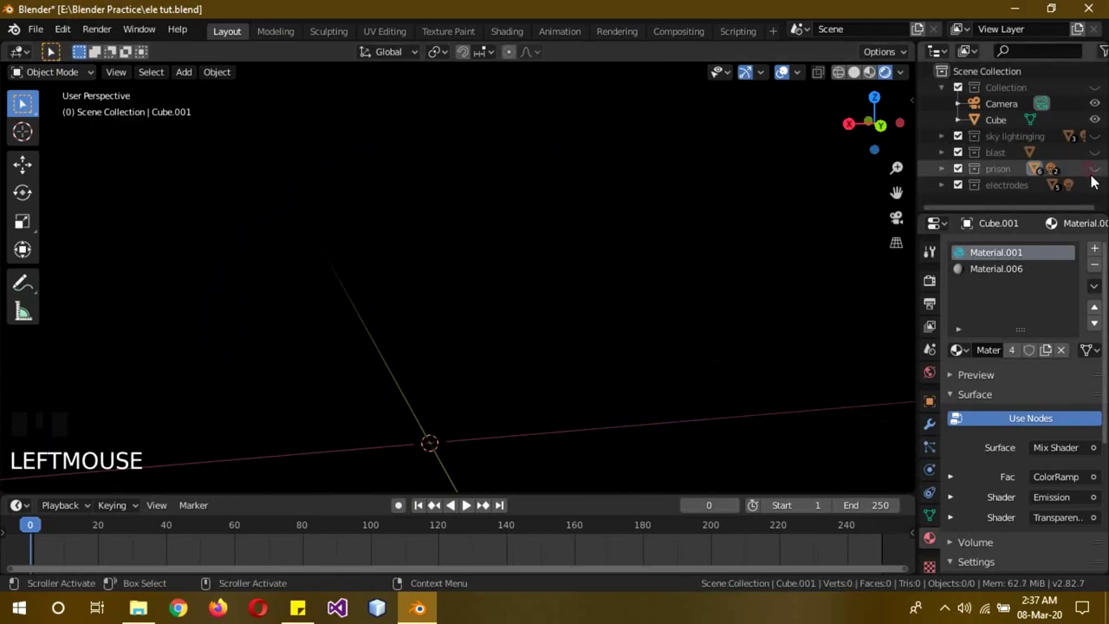
Show the electrodes collection, select Sphere.002, play the animation and rewind to frame 0.
{"action": "left_click", "coordinate": [1093, 184]}
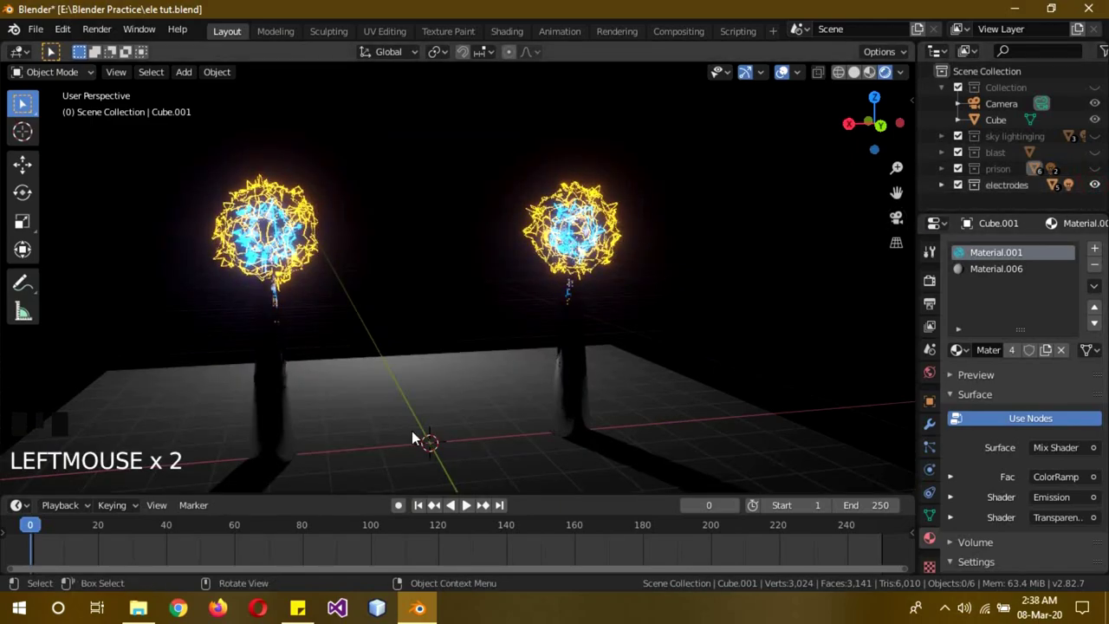
{"action": "left_click", "coordinate": [594, 243]}
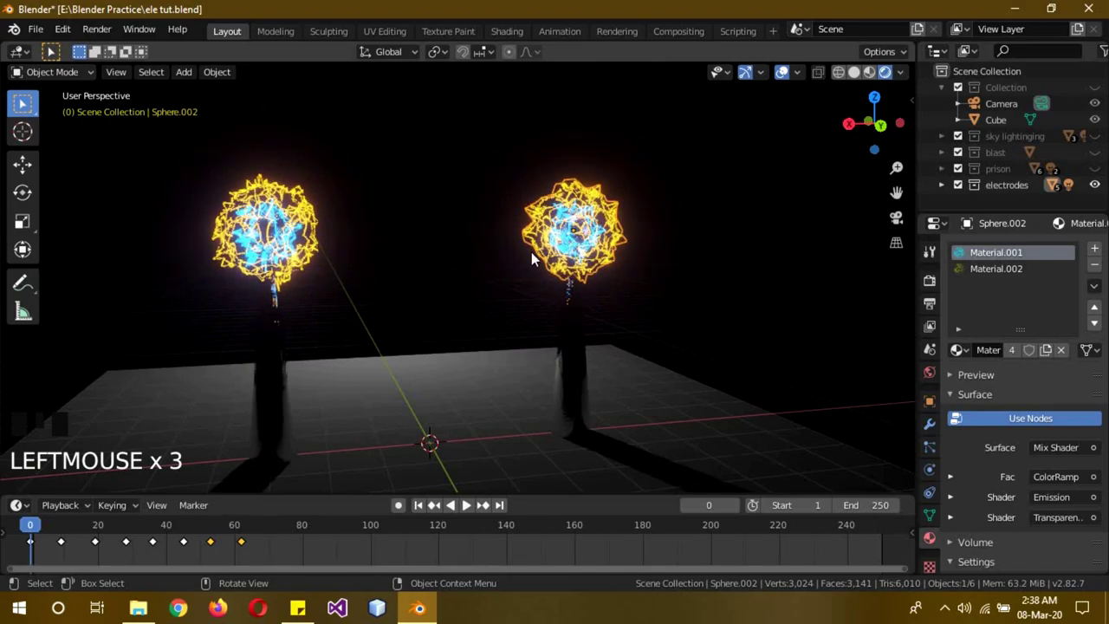
{"action": "left_click", "coordinate": [464, 505]}
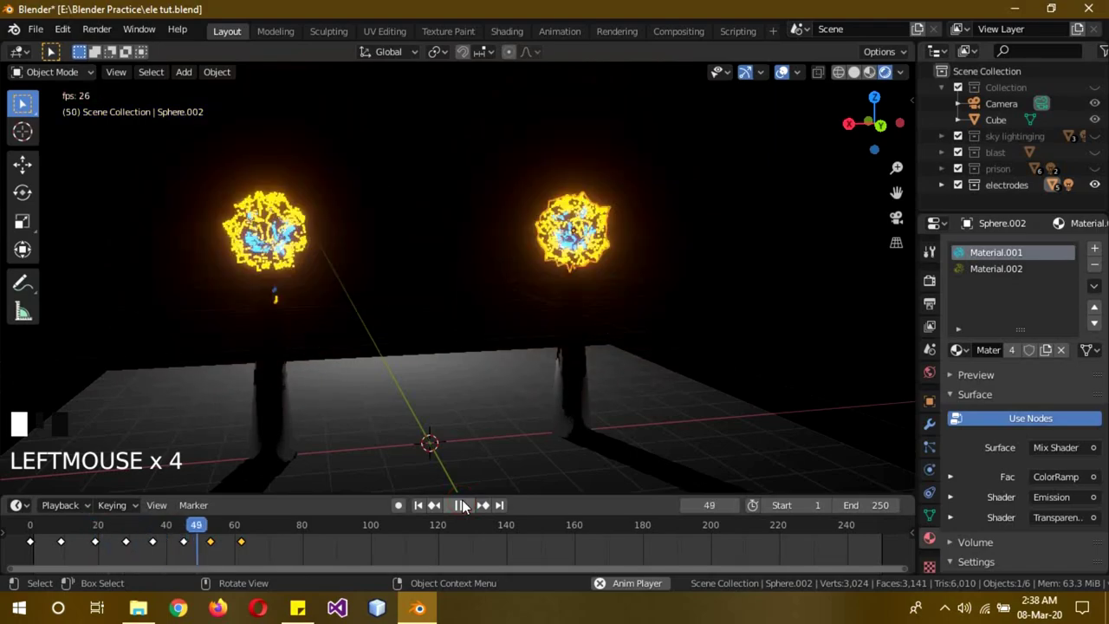
{"action": "left_click", "coordinate": [464, 505]}
{"action": "left_click_drag", "start_coordinate": [104, 524], "coordinate": [30, 524]}
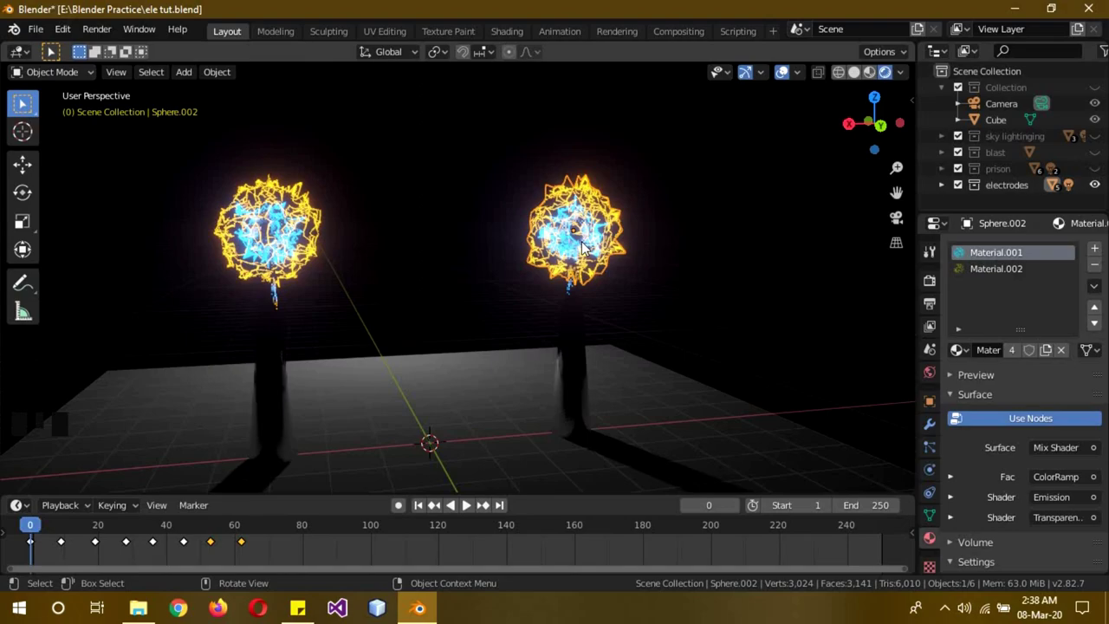
Review the sphere's Displace modifier and Noise texture, then the render settings.
{"action": "left_click", "coordinate": [929, 423]}
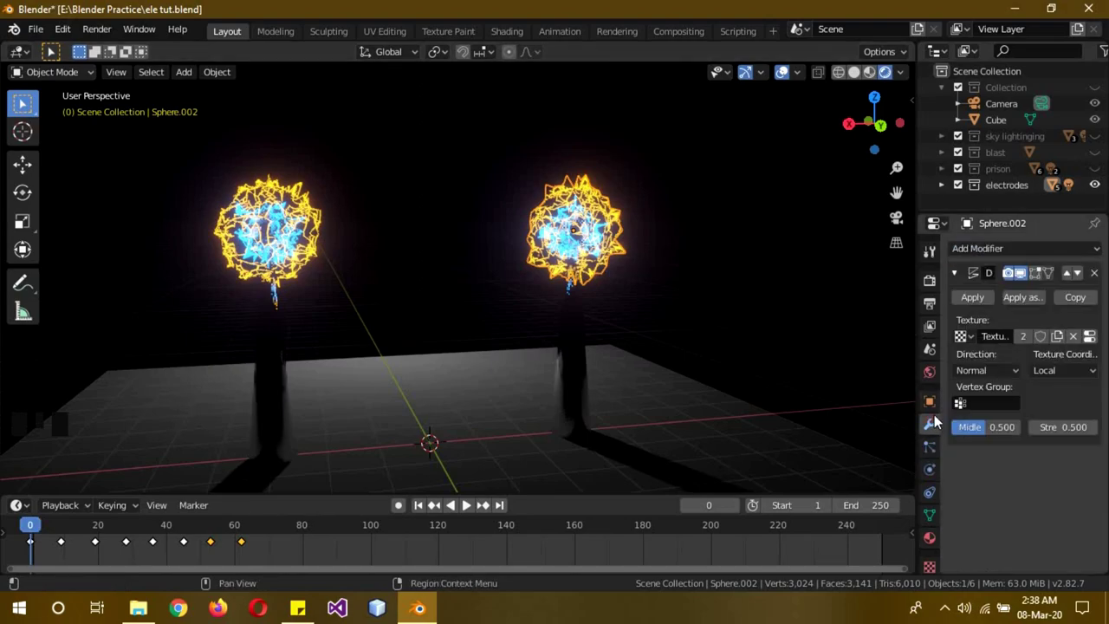
{"action": "left_click", "coordinate": [954, 274]}
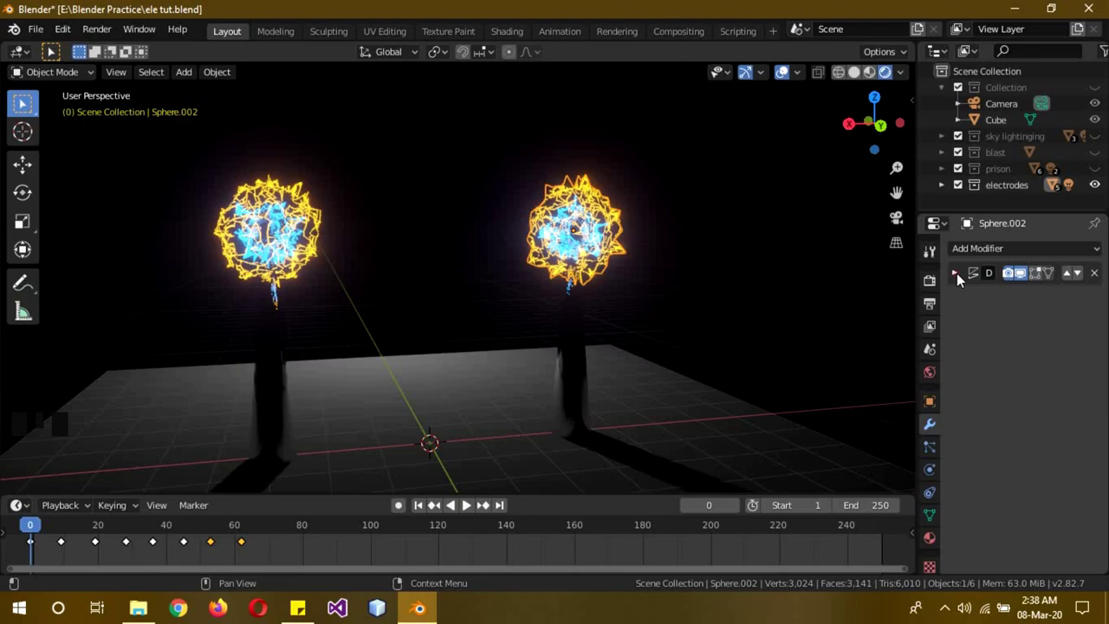
{"action": "left_click", "coordinate": [930, 566]}
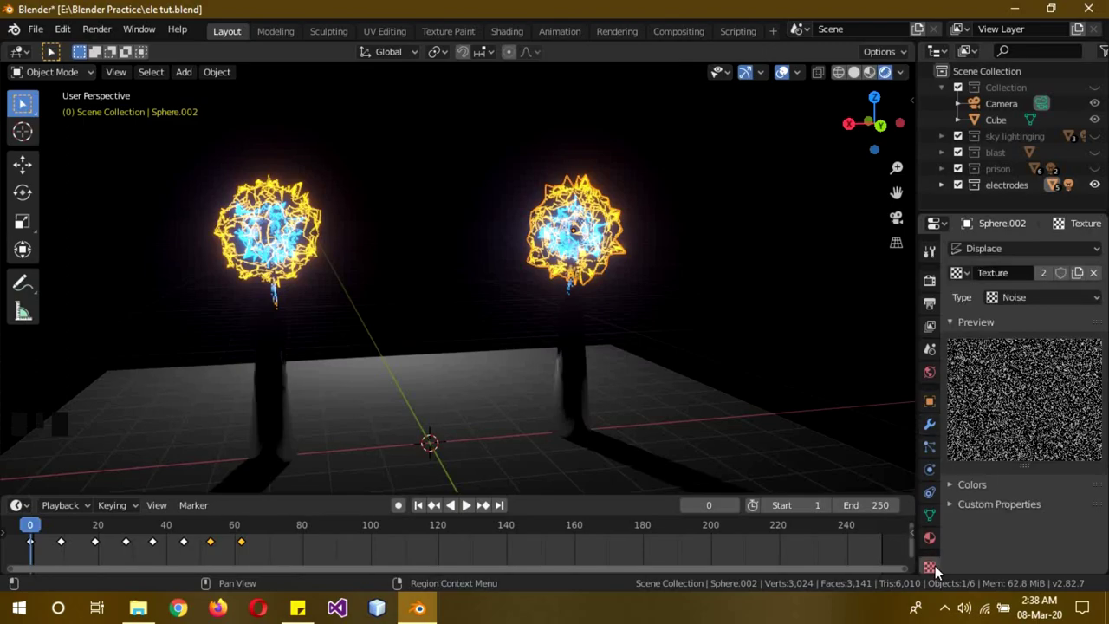
{"action": "left_click", "coordinate": [929, 280]}
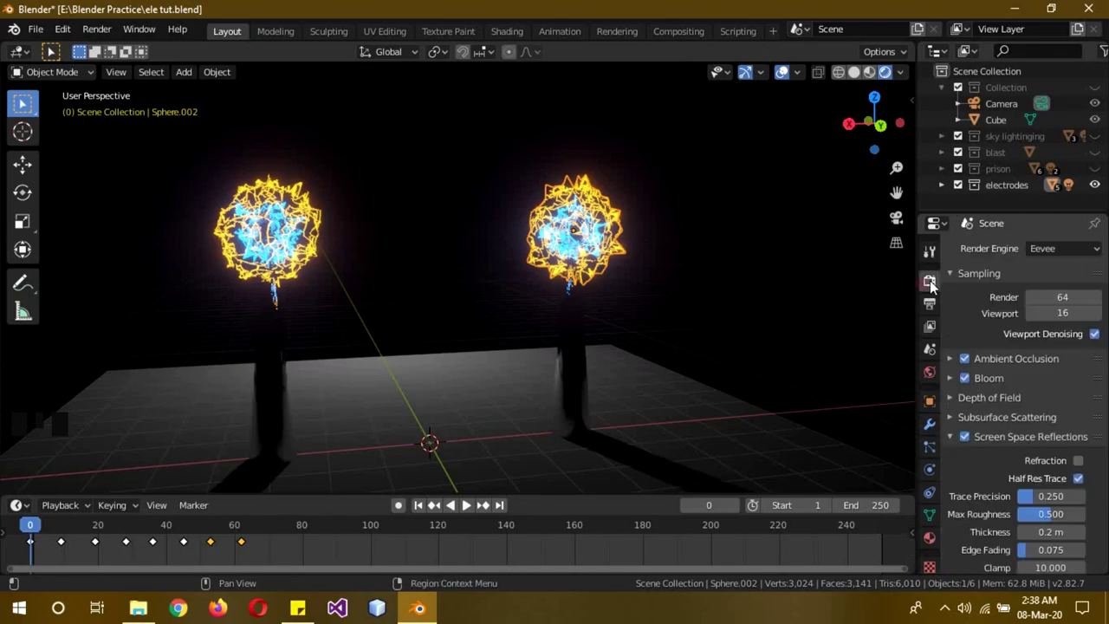
Hide electrodes, show and expand sky lightinging, and select Plane.001.
{"action": "left_click", "coordinate": [1095, 184]}
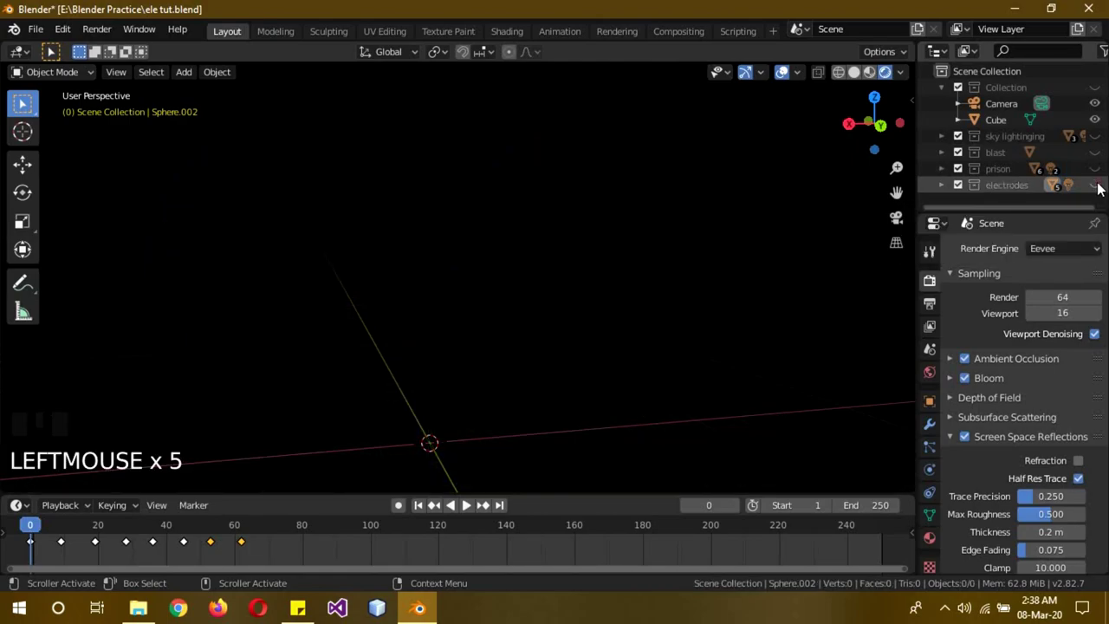
{"action": "left_click", "coordinate": [1095, 136]}
{"action": "left_click", "coordinate": [1023, 136]}
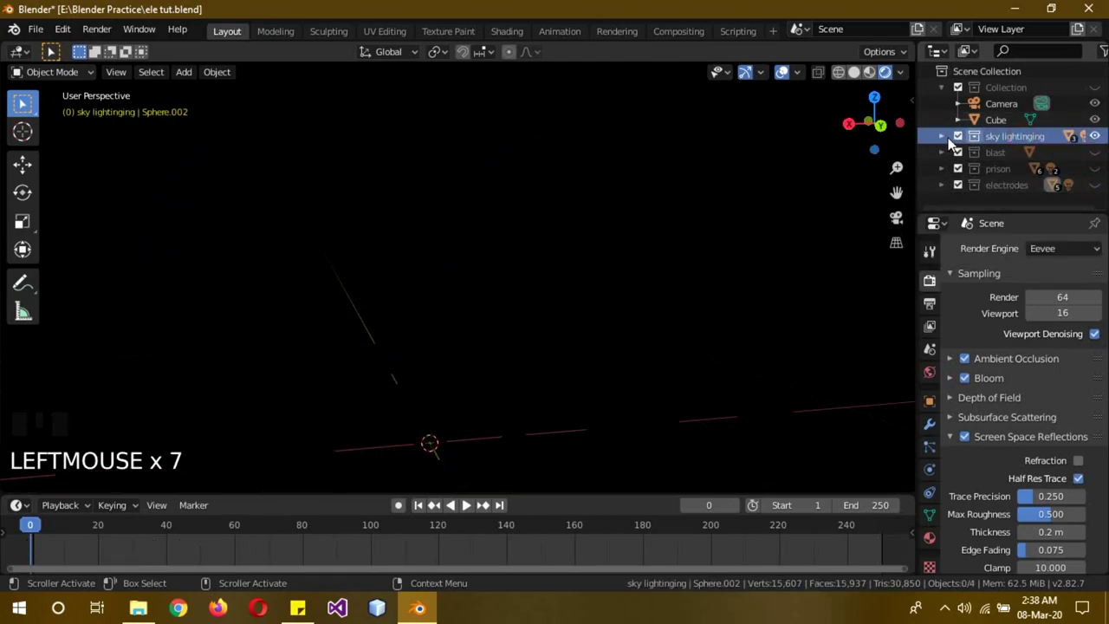
{"action": "left_click", "coordinate": [943, 137]}
{"action": "double_click", "coordinate": [1009, 171]}
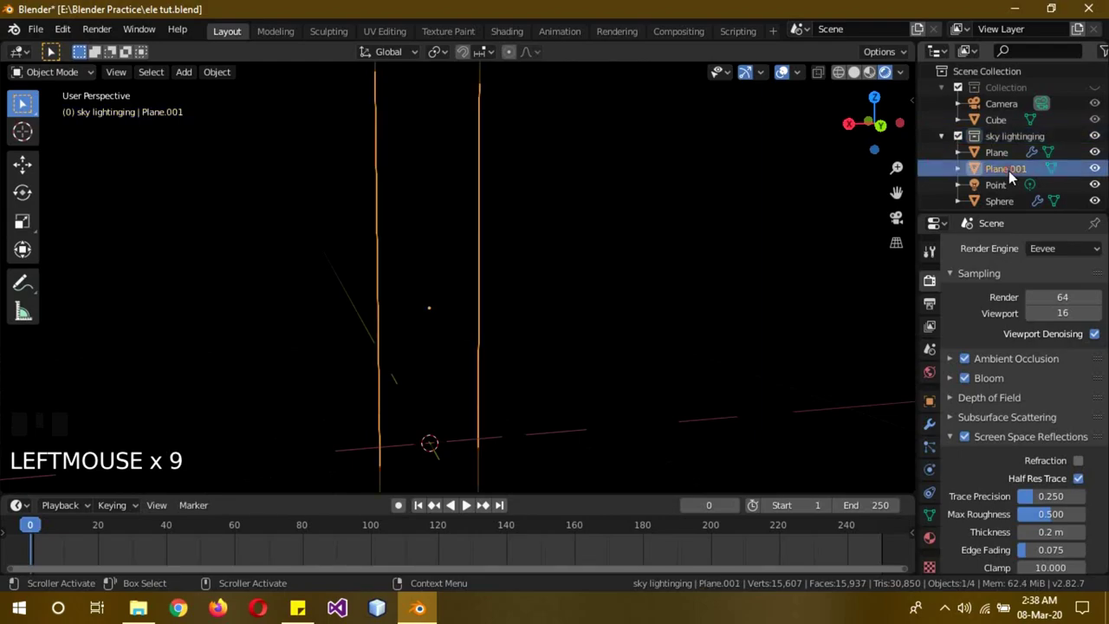
Go to frame 5 to show the white bolt striking from the cloud, then deselect all.
{"action": "scroll", "coordinate": [514, 303], "scroll_direction": "down", "scroll_amount": 4}
{"action": "middle_click_drag", "start_coordinate": [631, 285], "coordinate": [443, 438]}
{"action": "left_click", "coordinate": [48, 533]}
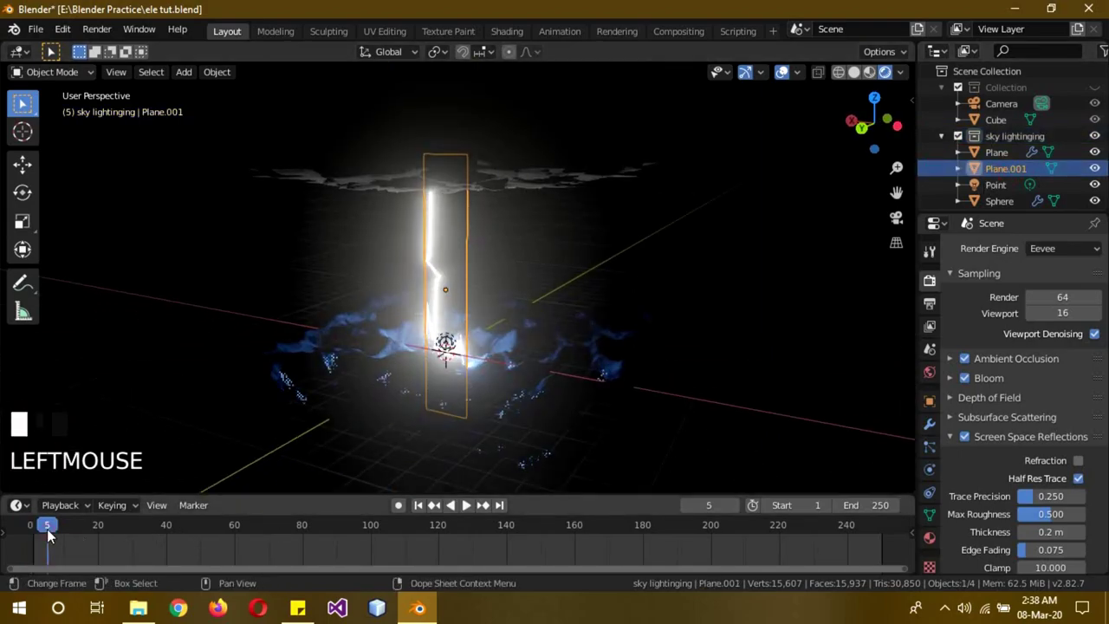
{"action": "middle_click_drag", "start_coordinate": [408, 366], "coordinate": [445, 346]}
{"action": "key", "text": "alt+a"}
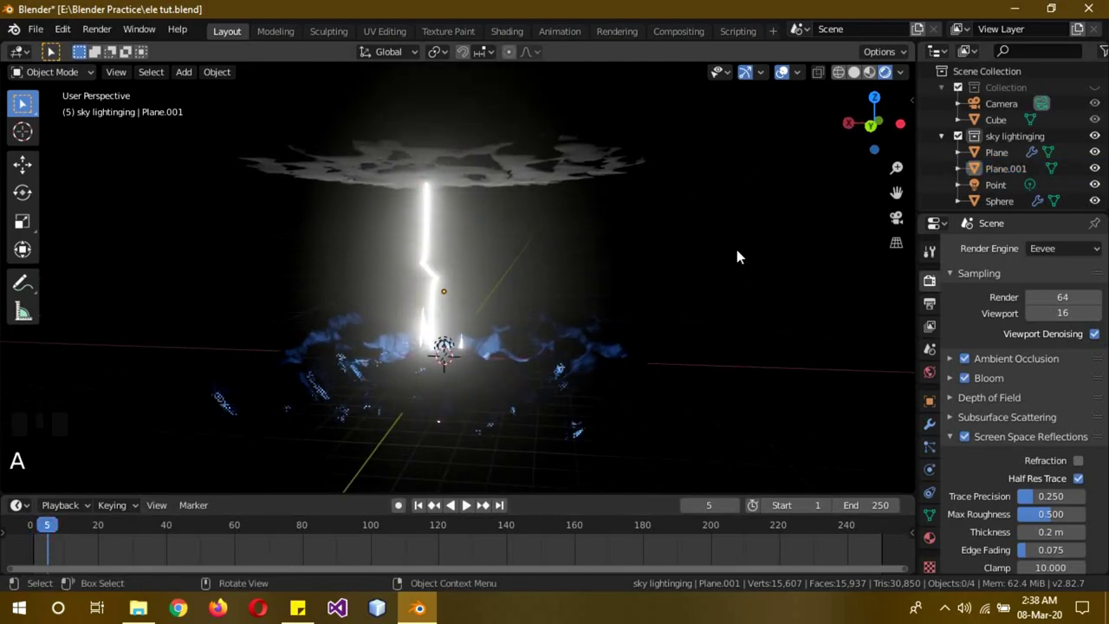
{"action": "left_click", "coordinate": [690, 101]}
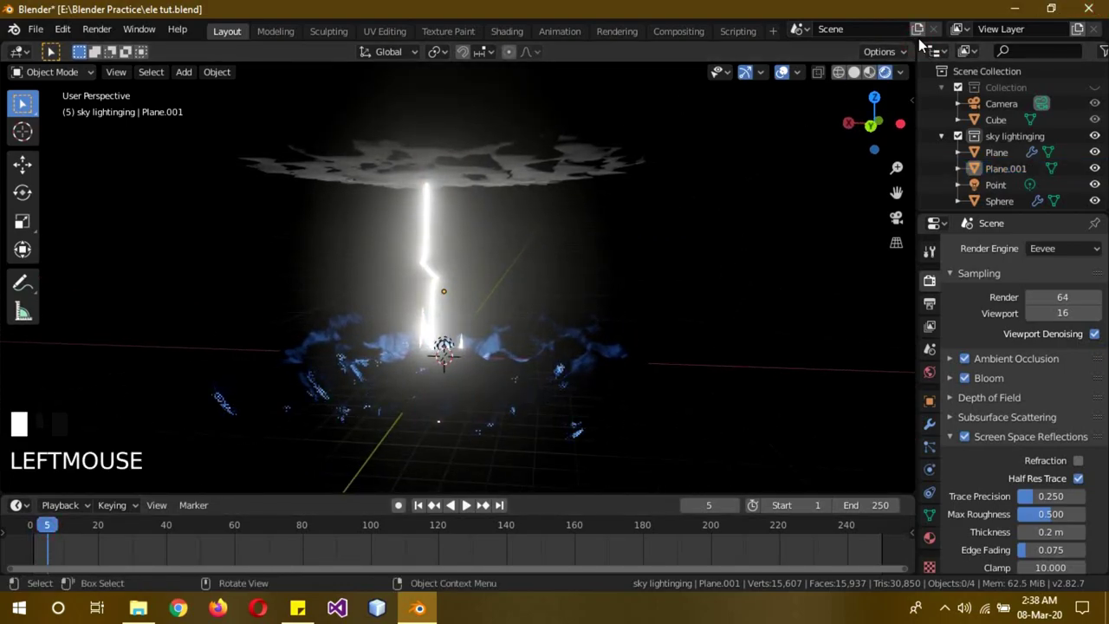
Show Plane.001's node tree in a Shader Editor beside a Rendered 3D Viewport.
{"action": "left_click", "coordinate": [20, 51]}
{"action": "left_click", "coordinate": [58, 164]}
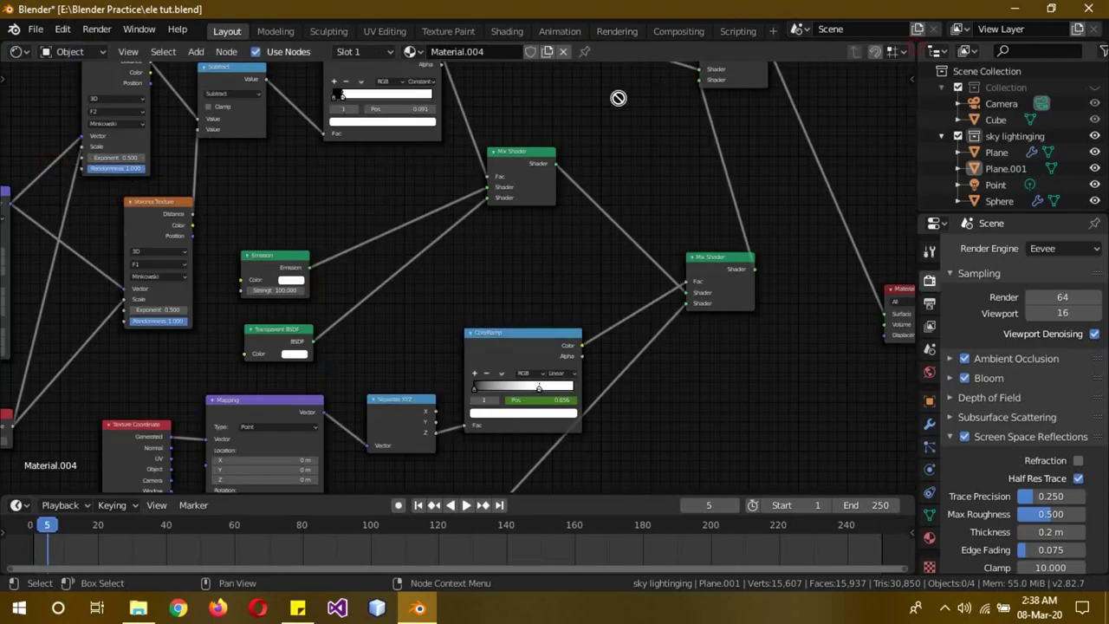
{"action": "left_click_drag", "start_coordinate": [913, 43], "coordinate": [461, 101]}
{"action": "left_click", "coordinate": [478, 51]}
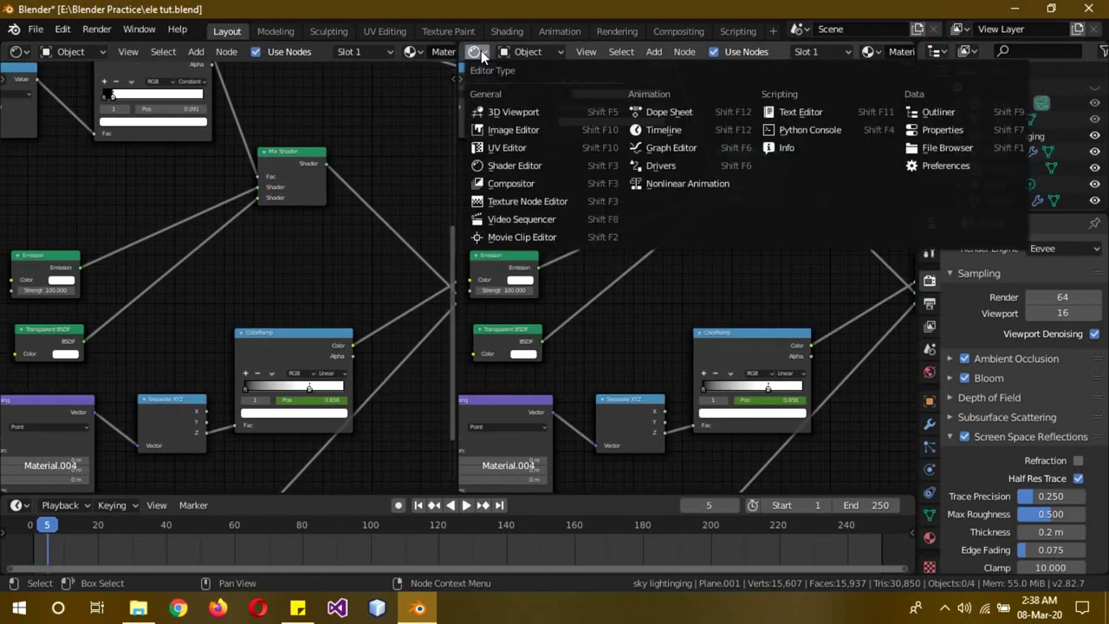
{"action": "left_click", "coordinate": [513, 112]}
{"action": "key", "text": "z"}
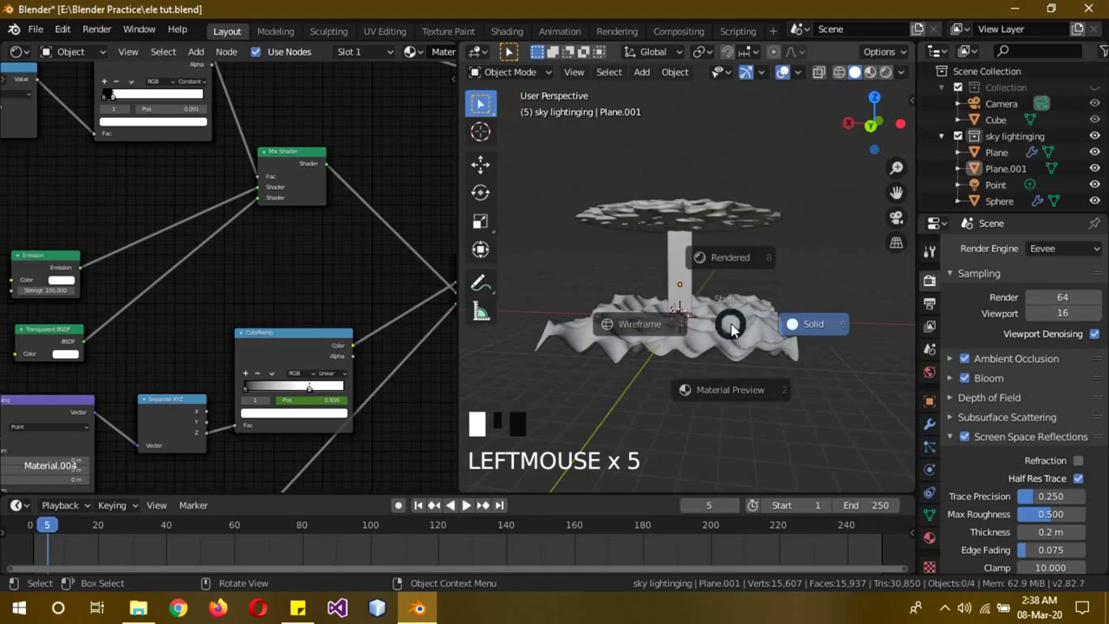
{"action": "scroll", "coordinate": [781, 256], "scroll_direction": "up", "scroll_amount": 3}
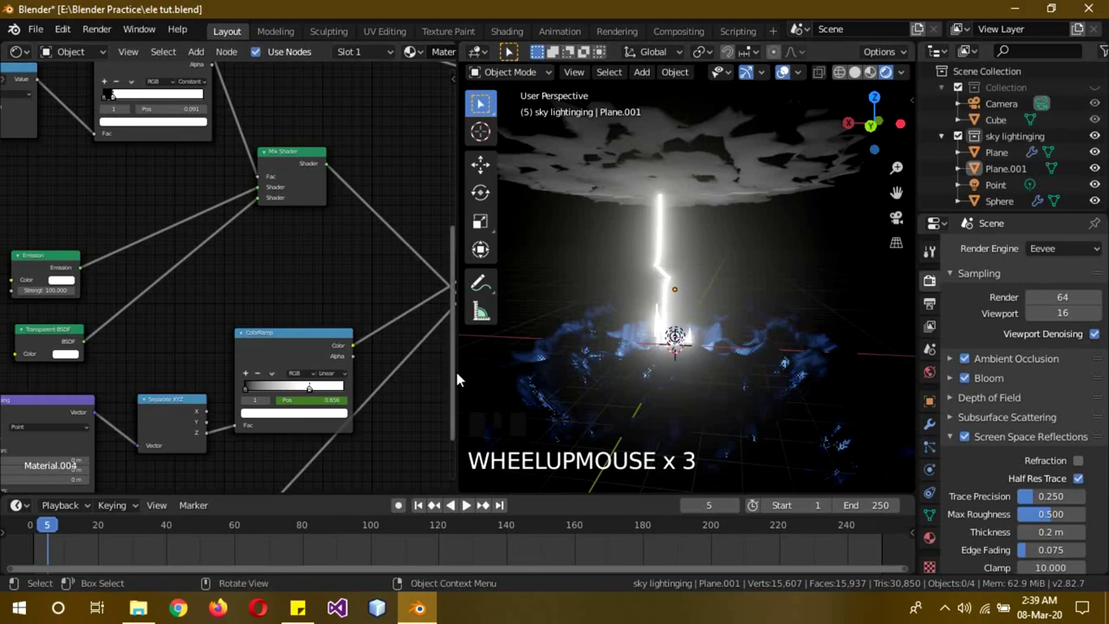
Widen the node editor, narrow the viewport, and fit the Material.004 node tree in view.
{"action": "left_click_drag", "start_coordinate": [457, 379], "coordinate": [817, 368]}
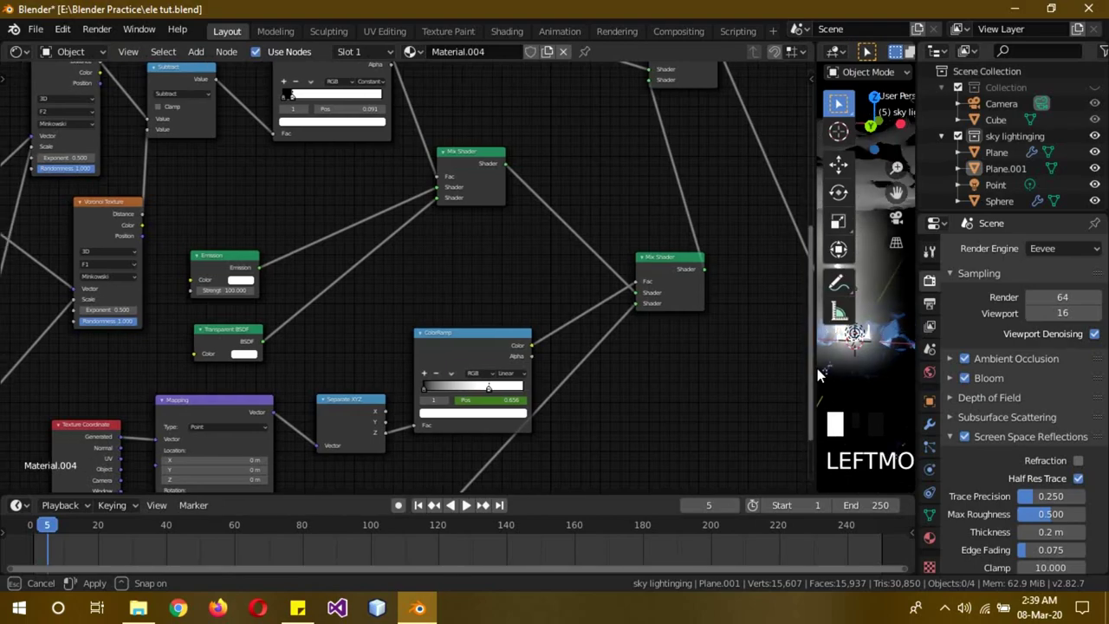
{"action": "scroll", "coordinate": [564, 368], "scroll_direction": "down", "scroll_amount": 2}
{"action": "scroll", "coordinate": [565, 370], "scroll_direction": "down", "scroll_amount": 2}
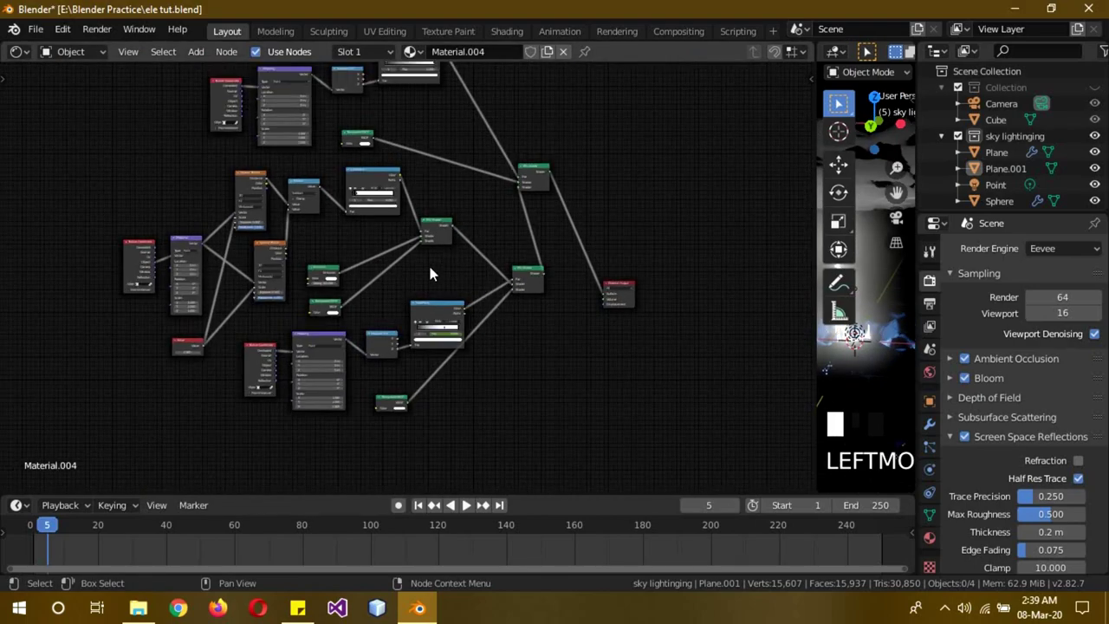
{"action": "scroll", "coordinate": [413, 288], "scroll_direction": "up", "scroll_amount": 3}
{"action": "middle_click_drag", "start_coordinate": [436, 300], "coordinate": [562, 223]}
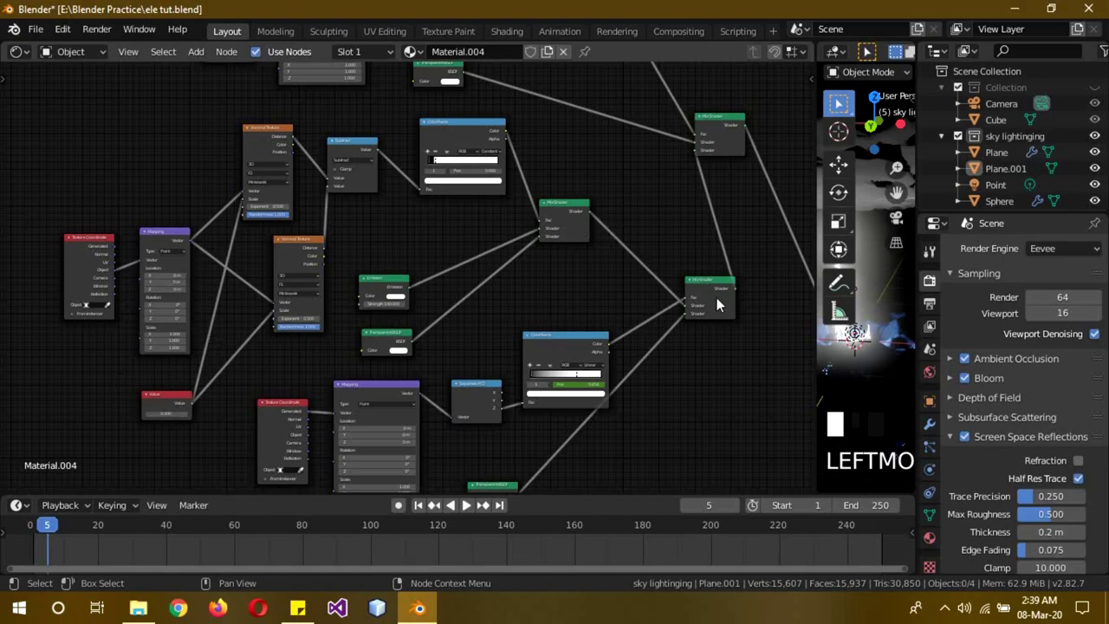
Check Material.004's surface settings and Eevee Bloom settings, ending on the Material tab.
{"action": "scroll", "coordinate": [688, 384], "scroll_direction": "down", "scroll_amount": 4}
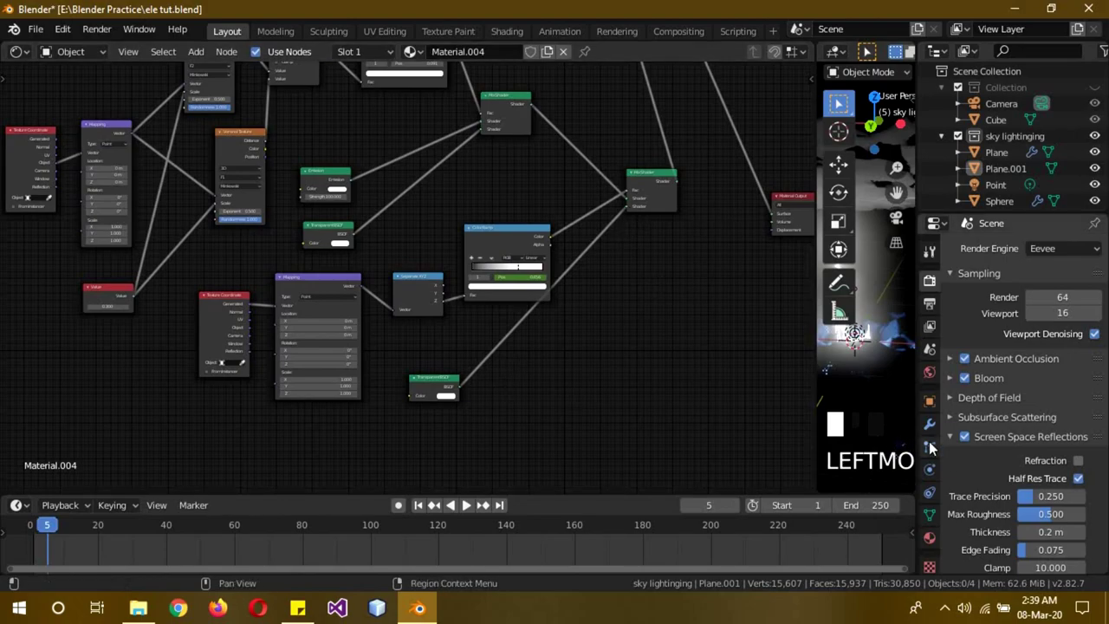
{"action": "left_click", "coordinate": [930, 536]}
{"action": "scroll", "coordinate": [1011, 477], "scroll_direction": "down", "scroll_amount": 4}
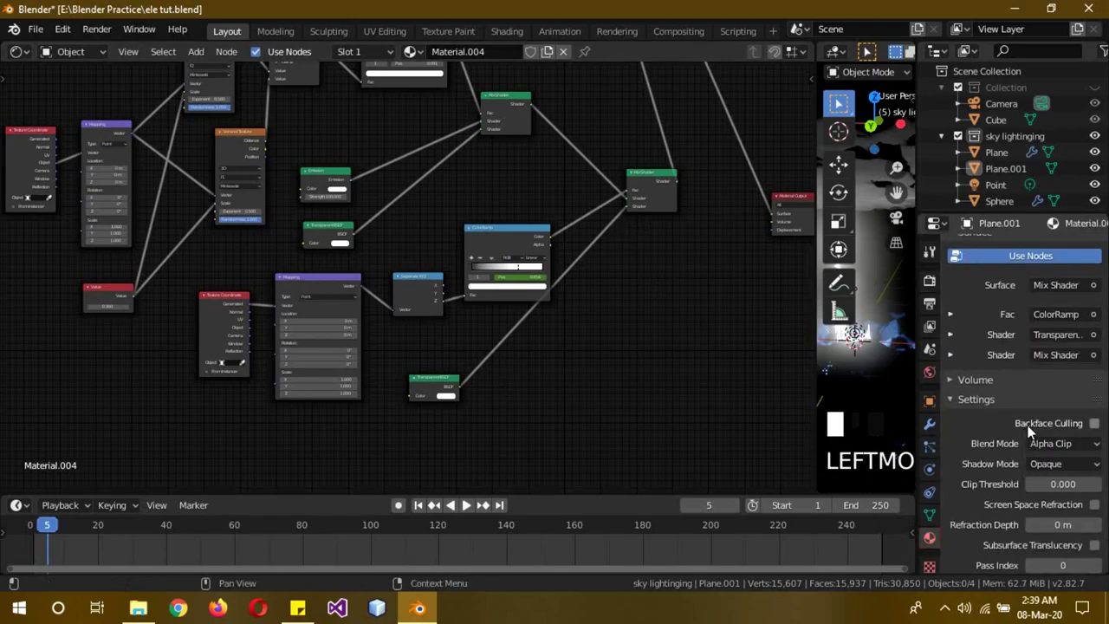
{"action": "scroll", "coordinate": [1011, 440], "scroll_direction": "up", "scroll_amount": 4}
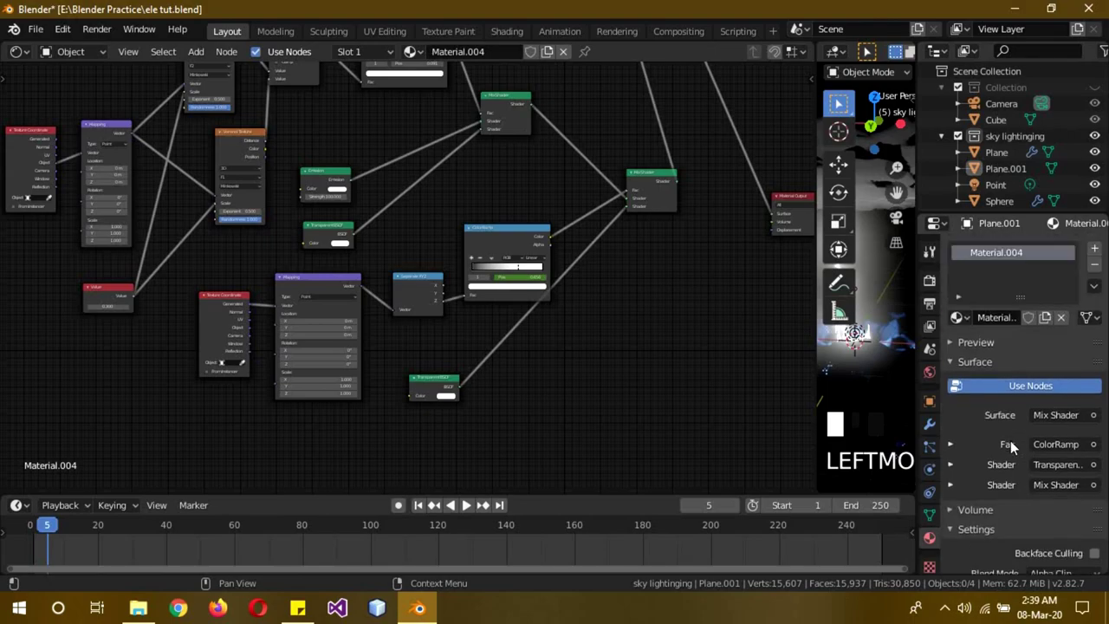
{"action": "left_click", "coordinate": [929, 280]}
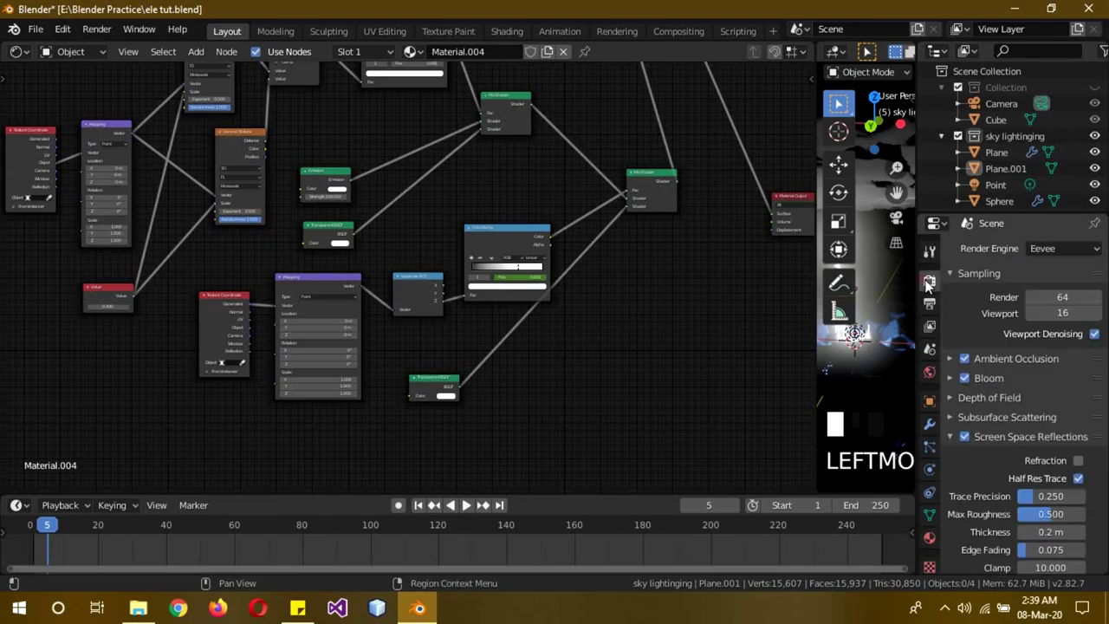
{"action": "left_click", "coordinate": [929, 537]}
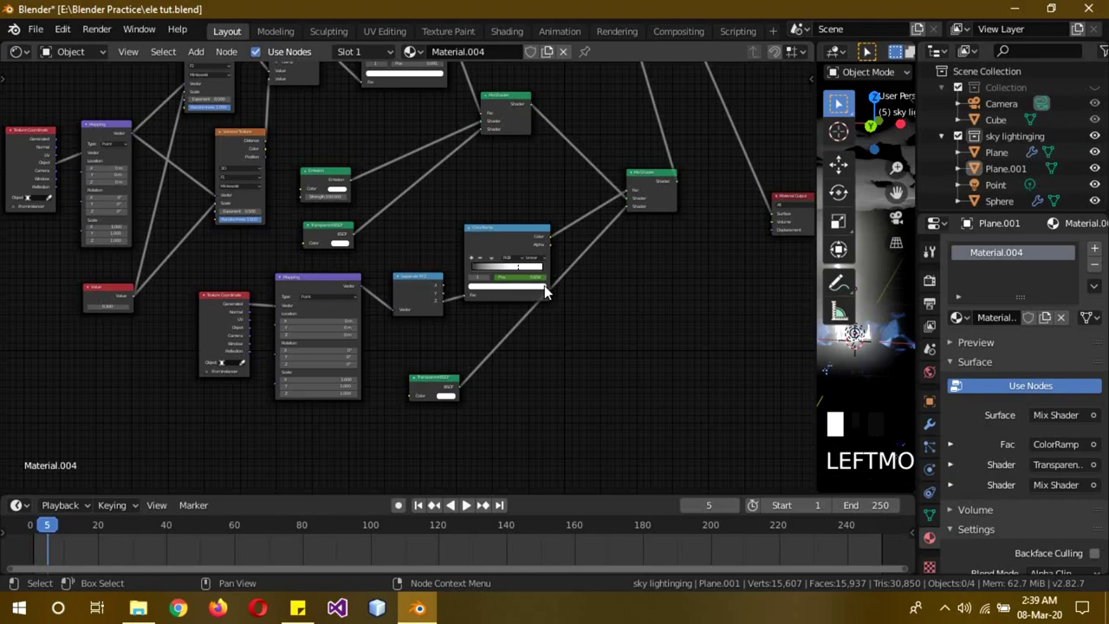
{"action": "scroll", "coordinate": [456, 169], "scroll_direction": "down", "scroll_amount": 3}
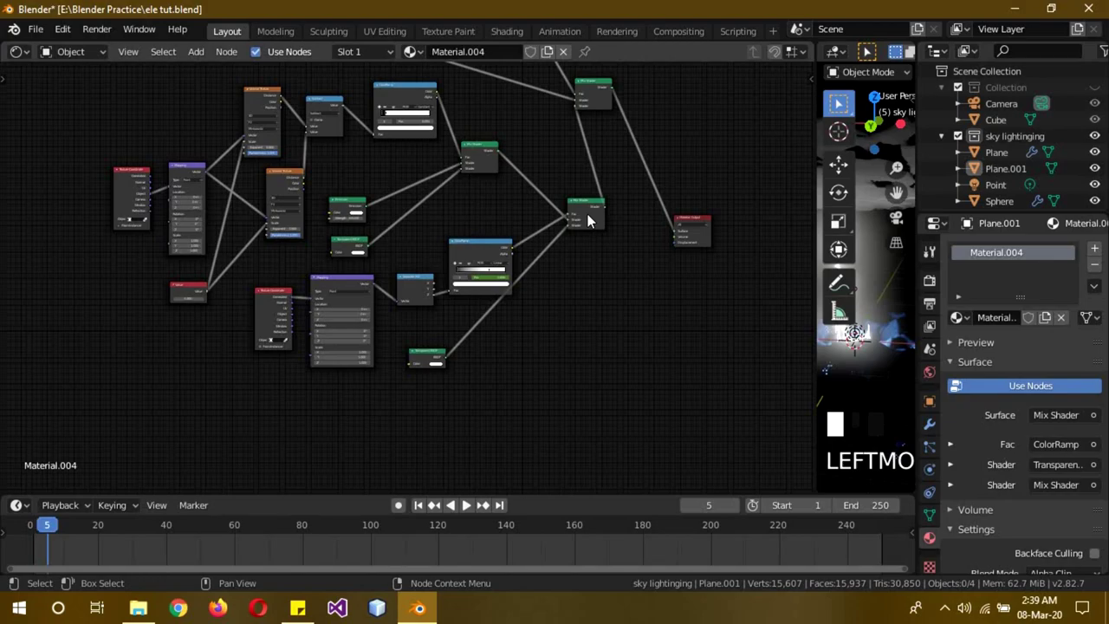
{"action": "scroll", "coordinate": [570, 267], "scroll_direction": "up", "scroll_amount": 2}
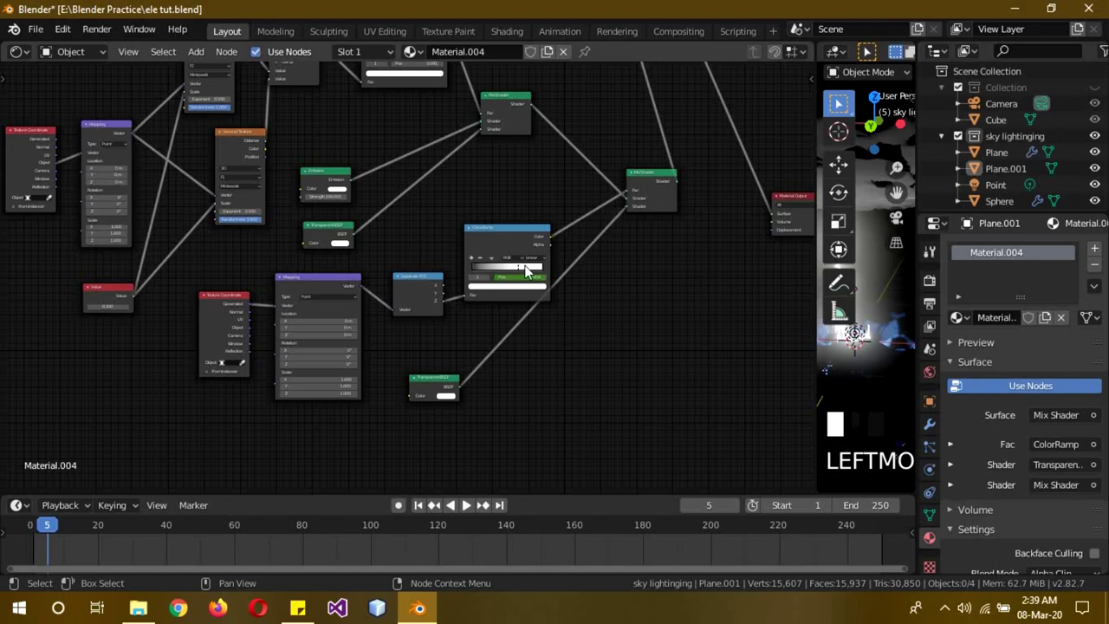
{"action": "scroll", "coordinate": [710, 346], "scroll_direction": "down", "scroll_amount": 1}
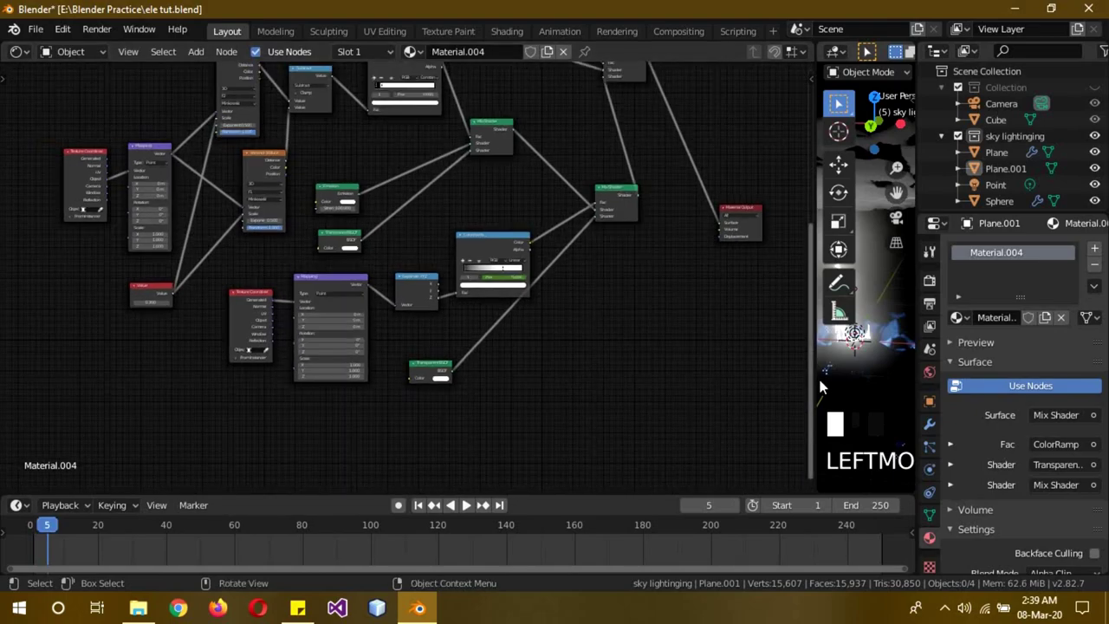
Widen the 3D preview beside the node tree and move the ColorRamp stop controlling bolt brightness.
{"action": "left_click_drag", "start_coordinate": [812, 377], "coordinate": [656, 379]}
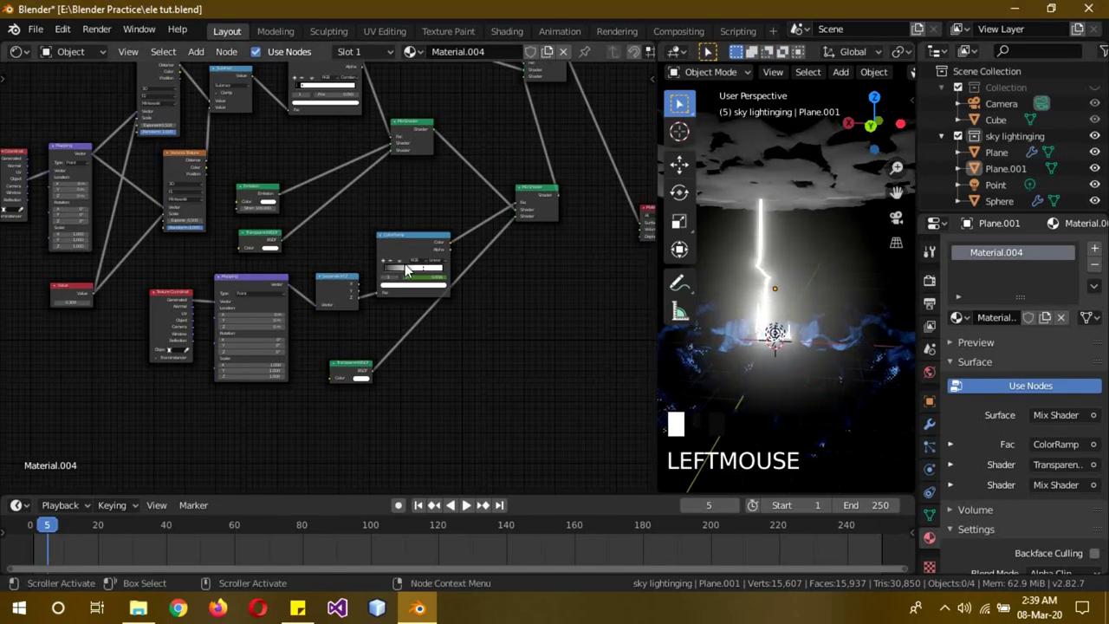
{"action": "mouse_move", "coordinate": [422, 274]}
{"action": "left_mouse_down"}
{"action": "mouse_move", "coordinate": [457, 272]}
{"action": "mouse_move", "coordinate": [416, 279]}
{"action": "left_mouse_up"}
Zoom and pan through the node tree to review the Mix Shader, ColorRamp, Subtract, Separate XYZ and Mapping nodes.
{"action": "scroll", "coordinate": [415, 279], "scroll_direction": "up", "scroll_amount": 6}
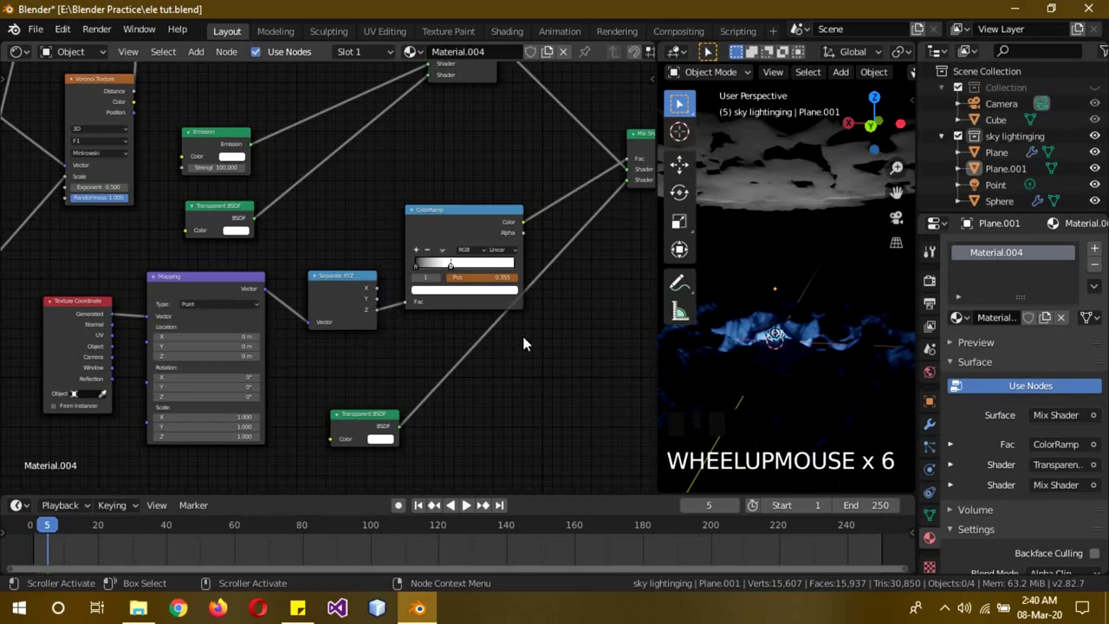
{"action": "middle_click_drag", "start_coordinate": [571, 282], "coordinate": [425, 361]}
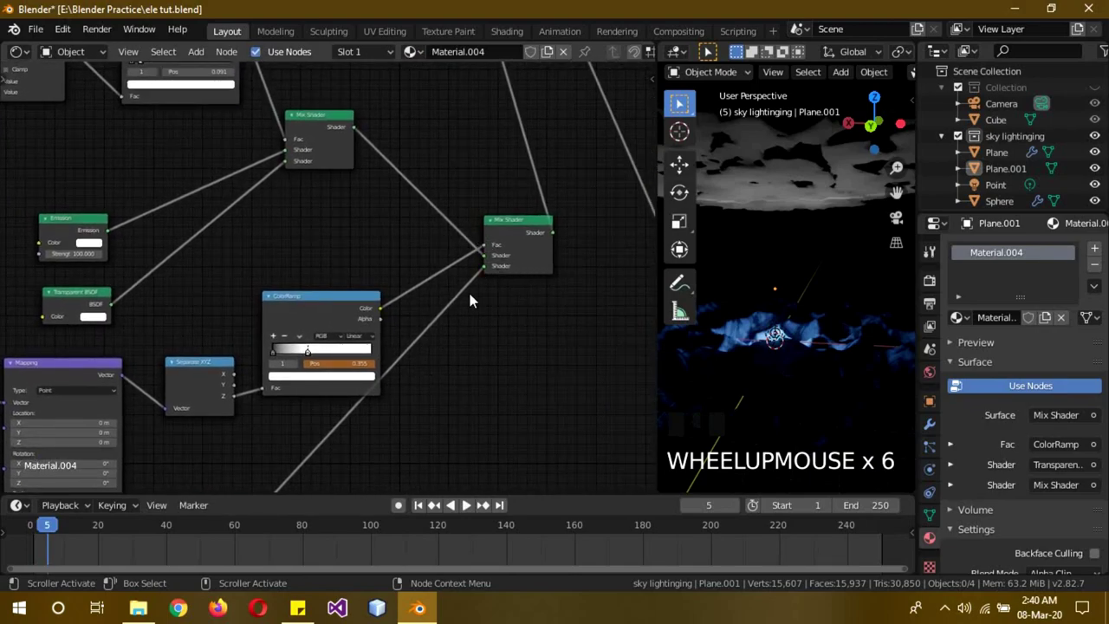
{"action": "middle_click_drag", "start_coordinate": [543, 269], "coordinate": [390, 339]}
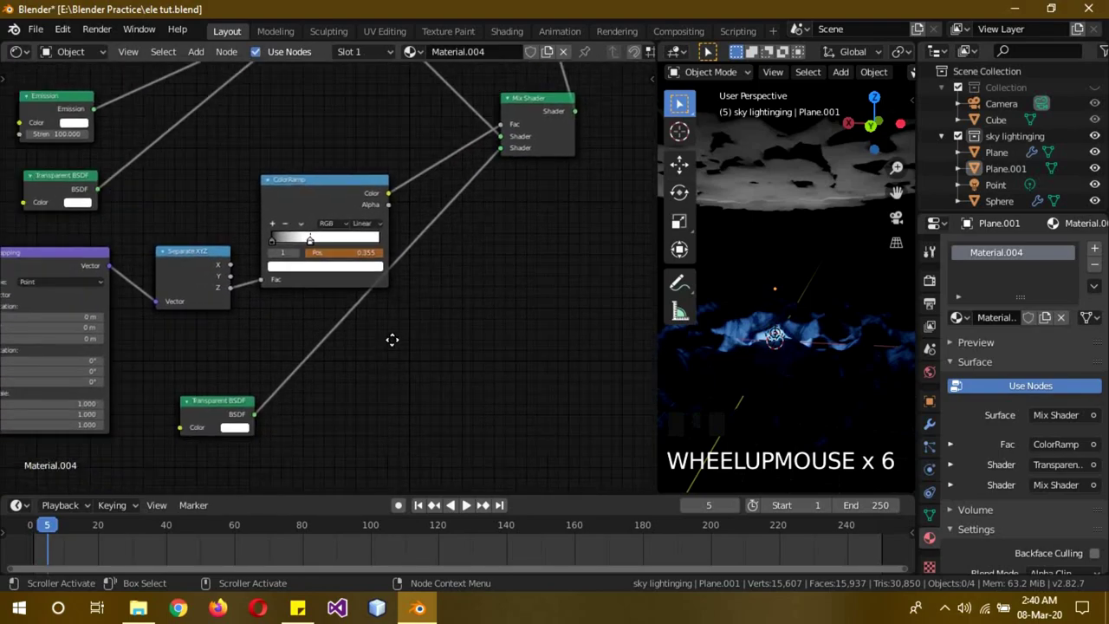
{"action": "middle_click_drag", "start_coordinate": [475, 224], "coordinate": [507, 349]}
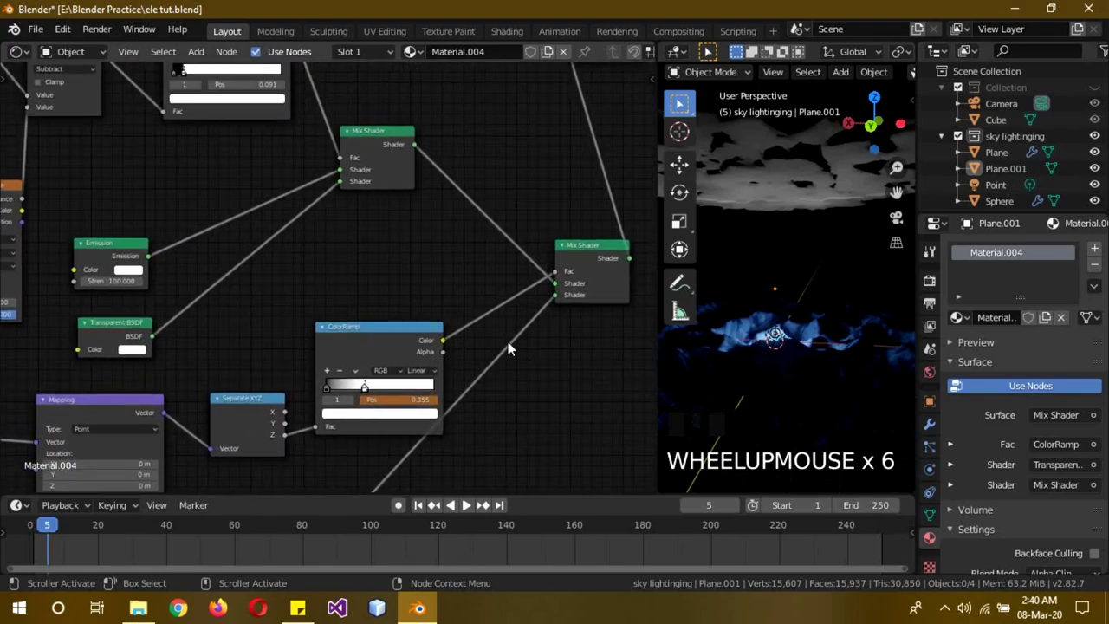
{"action": "middle_click_drag", "start_coordinate": [350, 243], "coordinate": [448, 291]}
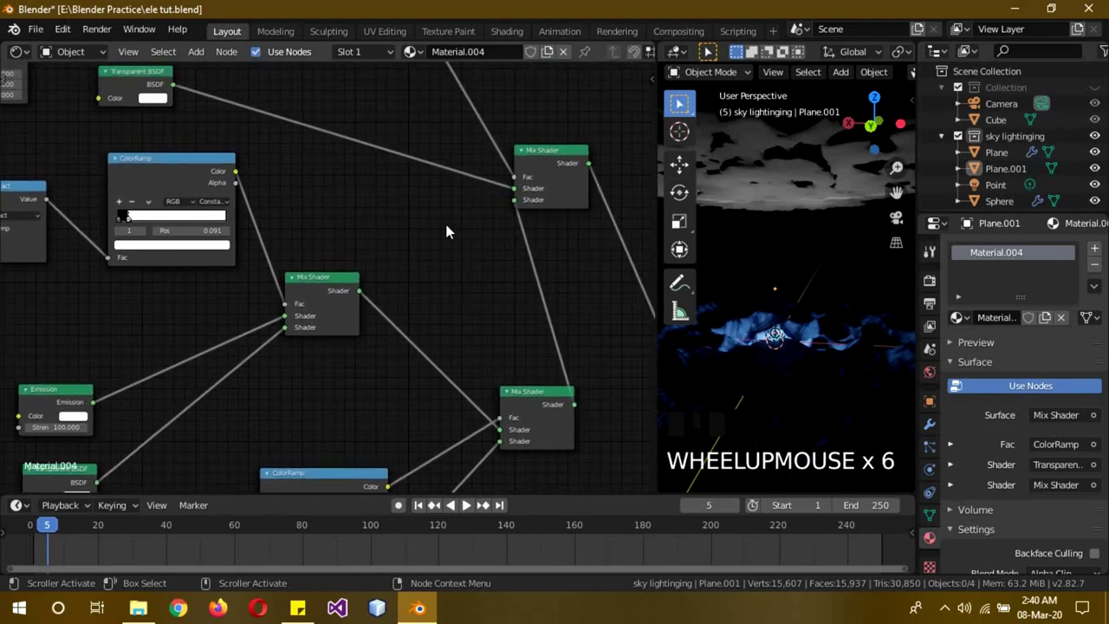
{"action": "middle_click_drag", "start_coordinate": [475, 215], "coordinate": [504, 272]}
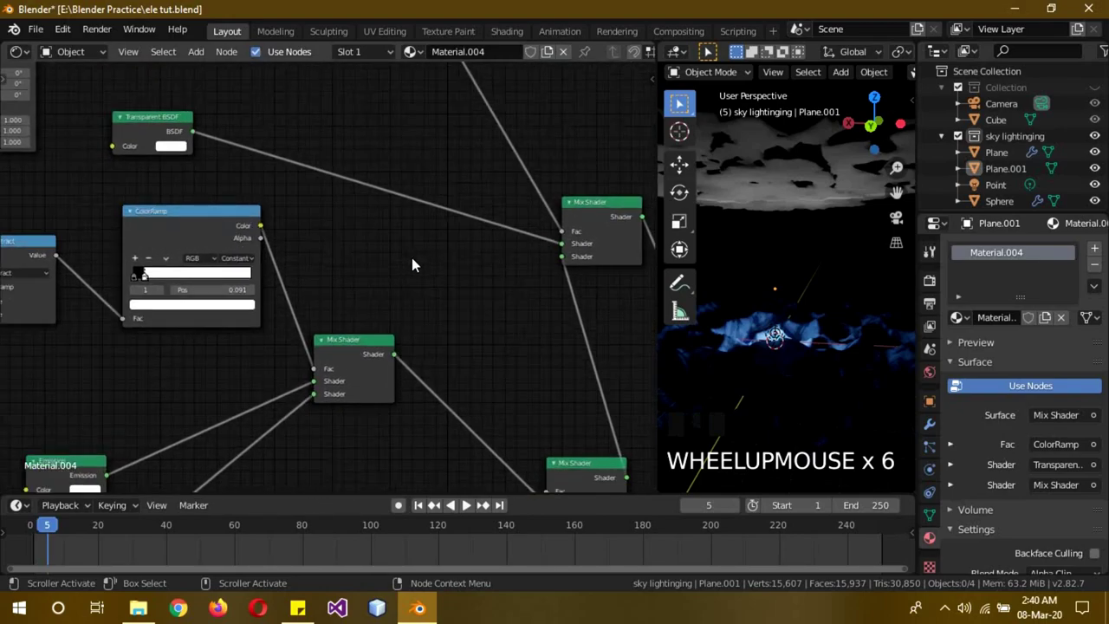
{"action": "middle_click_drag", "start_coordinate": [414, 265], "coordinate": [433, 367]}
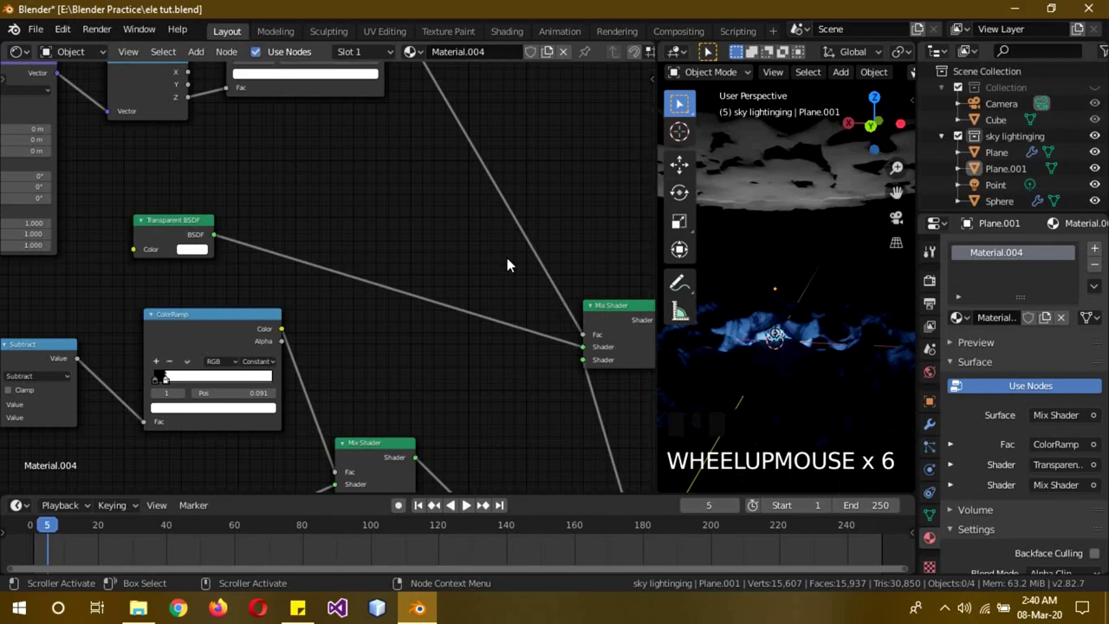
{"action": "middle_click_drag", "start_coordinate": [507, 257], "coordinate": [351, 159]}
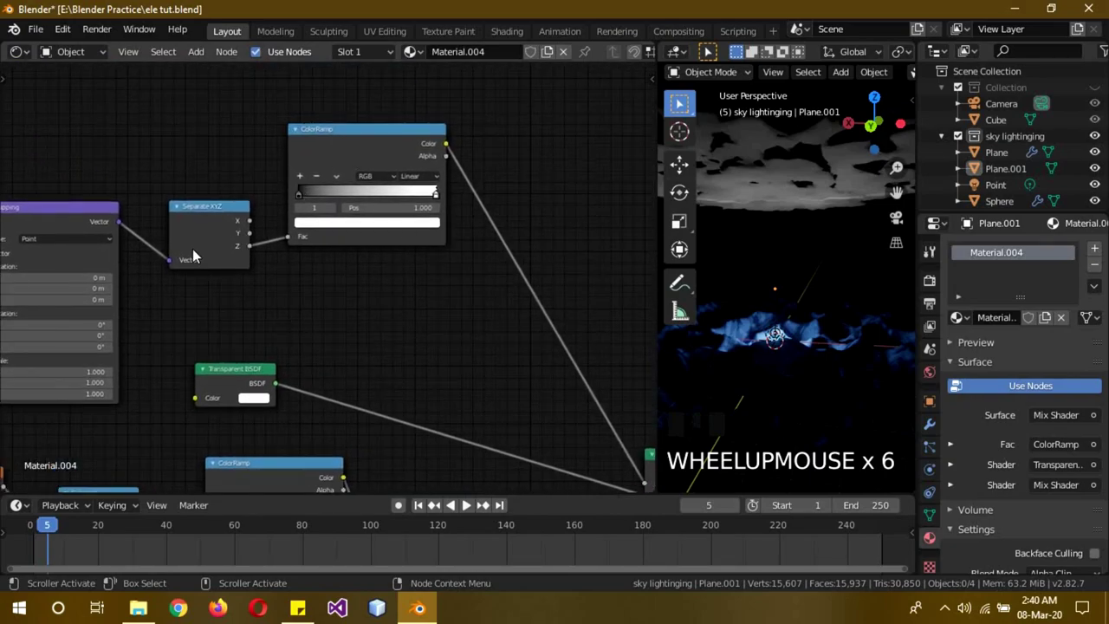
{"action": "middle_click_drag", "start_coordinate": [176, 334], "coordinate": [352, 272]}
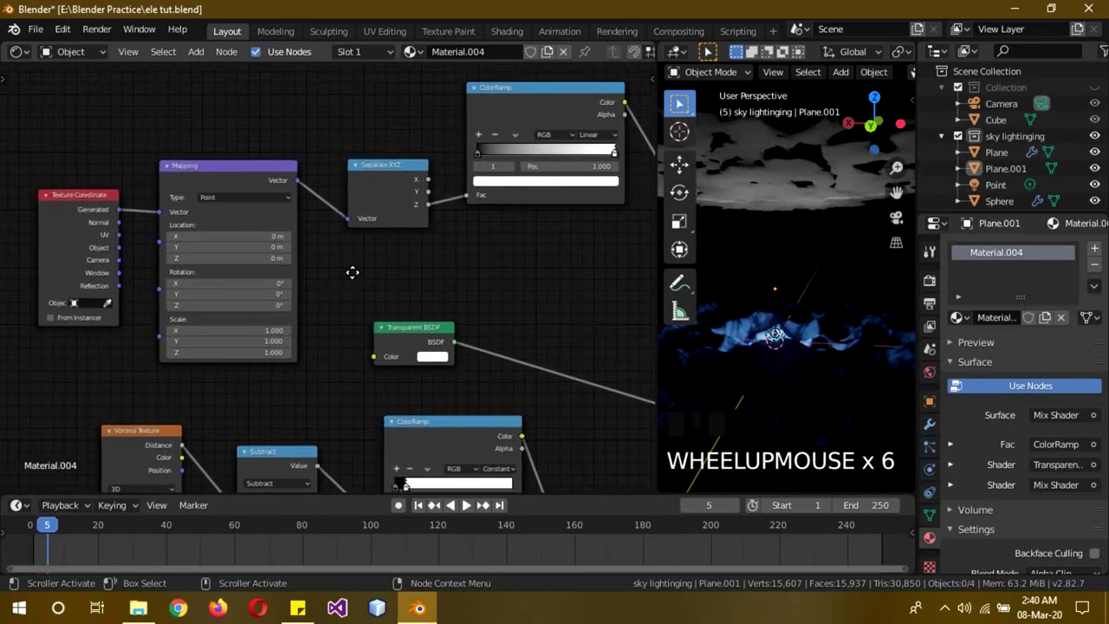
Change the node editor into a 3D Viewport, merge both views into one, and jump to frame 10.
{"action": "left_click", "coordinate": [17, 51]}
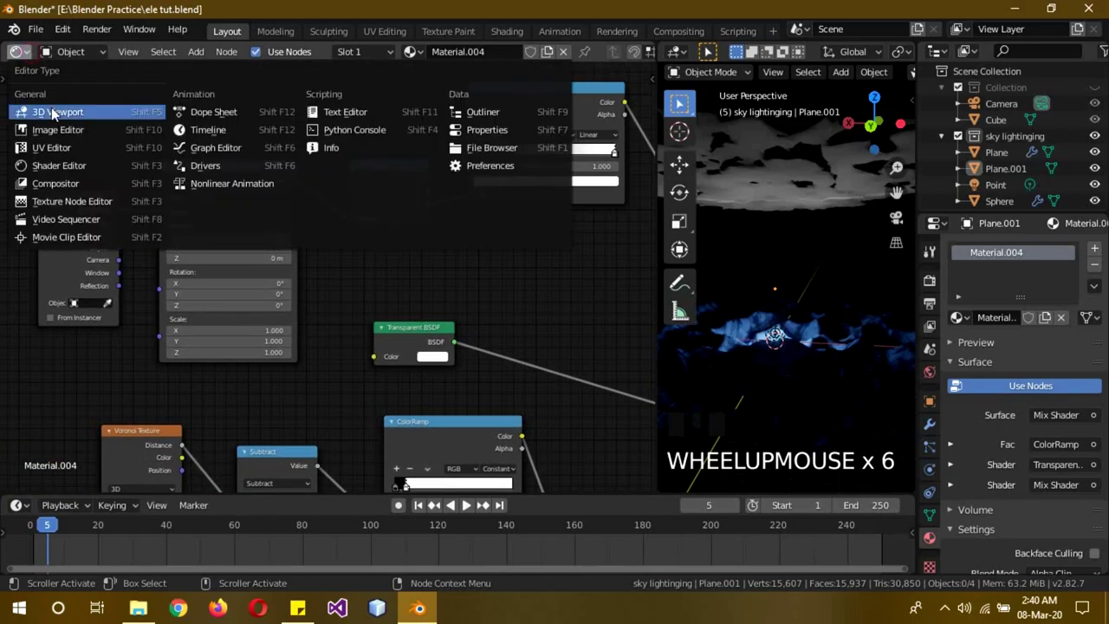
{"action": "left_click", "coordinate": [47, 109]}
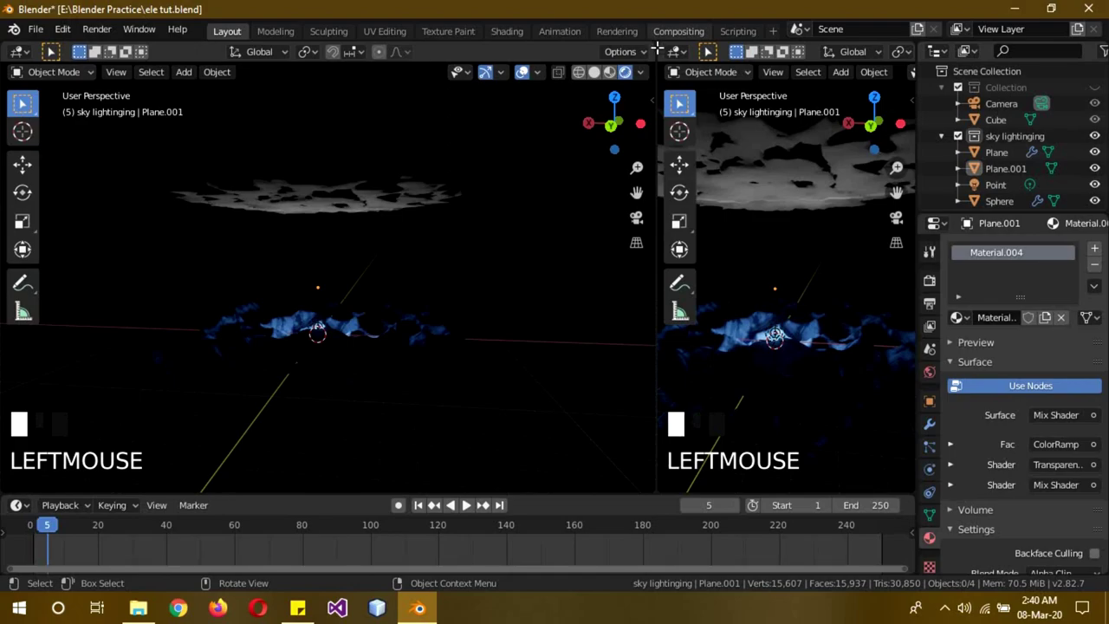
{"action": "mouse_move", "coordinate": [657, 49]}
{"action": "left_mouse_down"}
{"action": "mouse_move", "coordinate": [671, 53]}
{"action": "mouse_move", "coordinate": [660, 61]}
{"action": "left_mouse_up"}
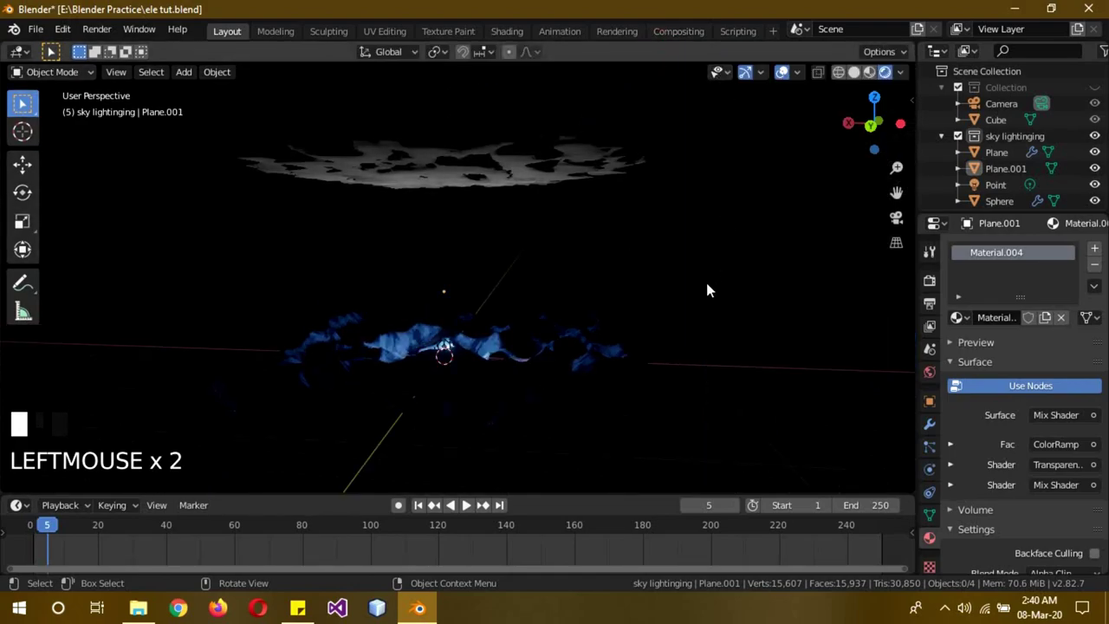
{"action": "left_click", "coordinate": [64, 530]}
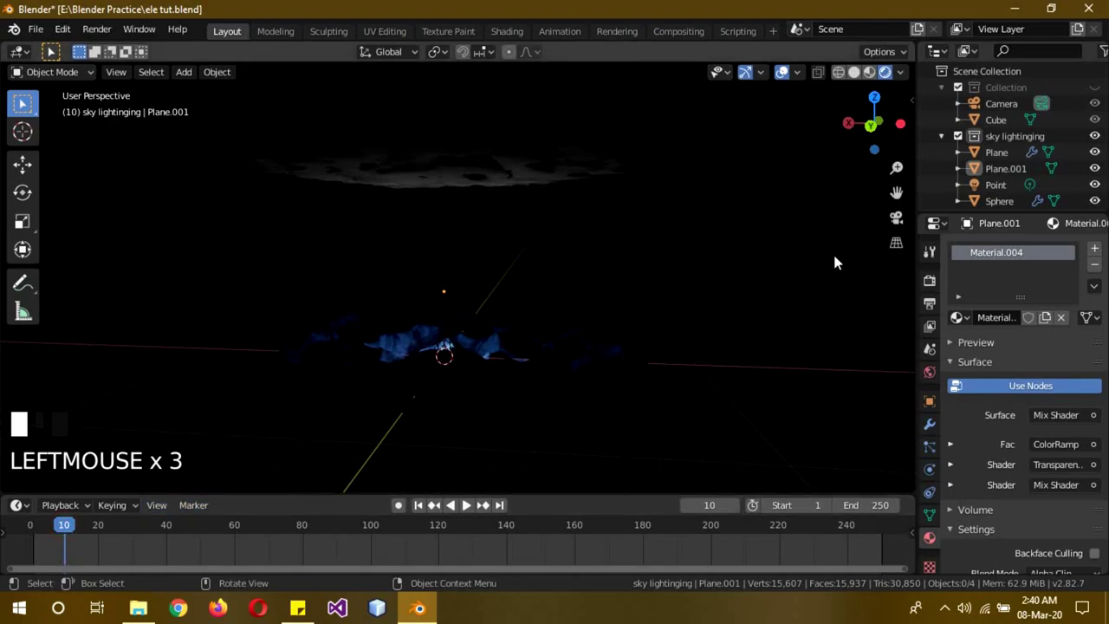
Collapse and hide the sky lightning example, then preview the blast and prison examples.
{"action": "left_click", "coordinate": [941, 136]}
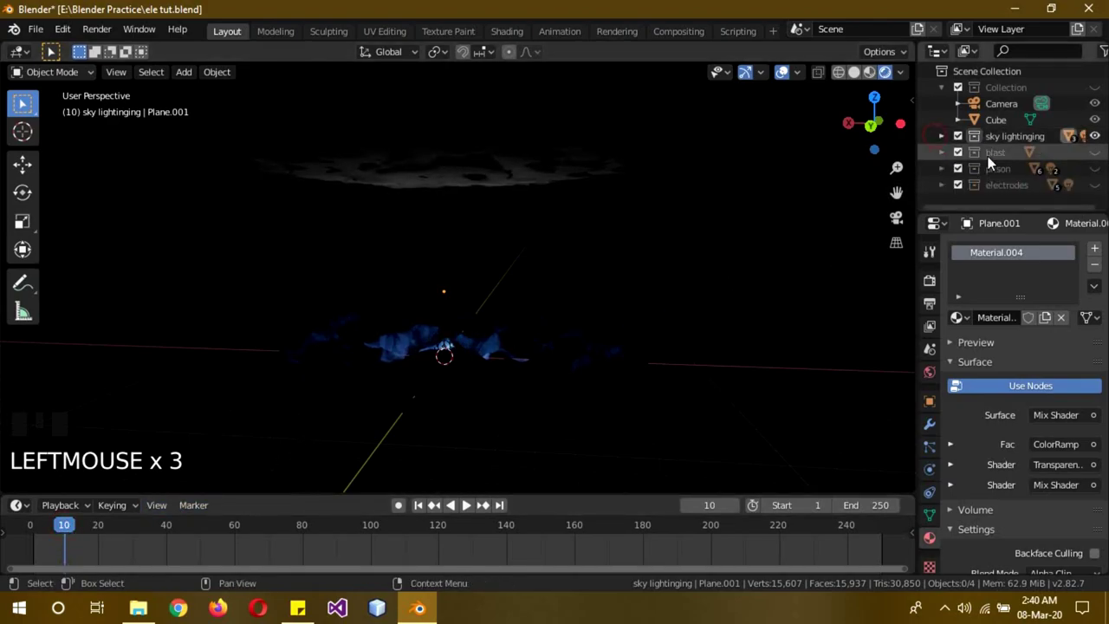
{"action": "left_click", "coordinate": [1094, 152]}
{"action": "left_click", "coordinate": [1094, 136]}
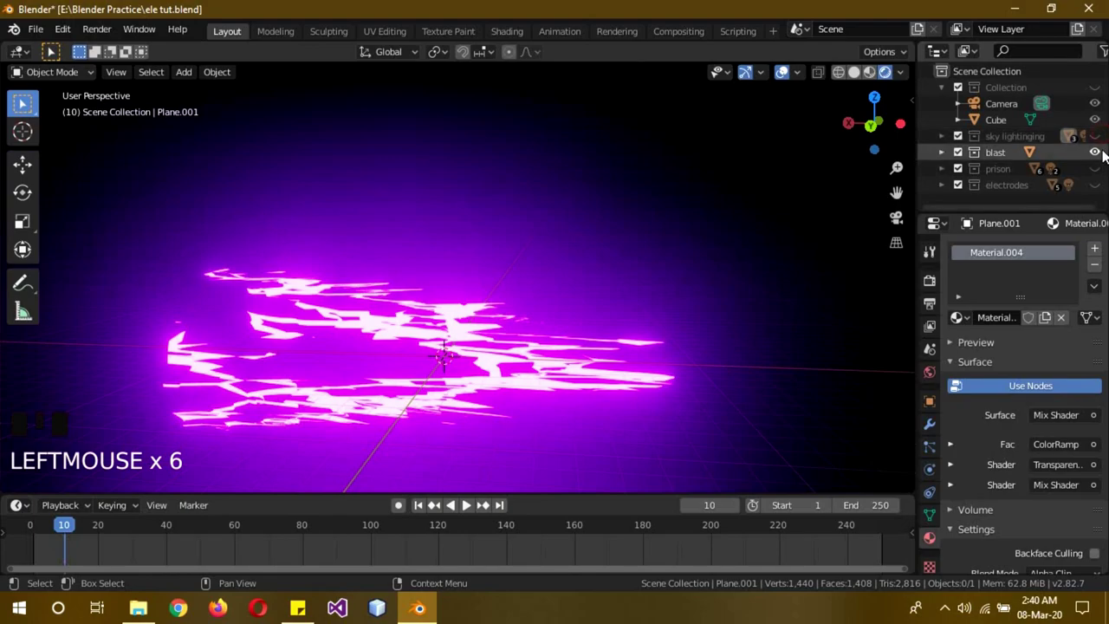
{"action": "left_click", "coordinate": [1094, 168]}
{"action": "left_click", "coordinate": [1094, 151]}
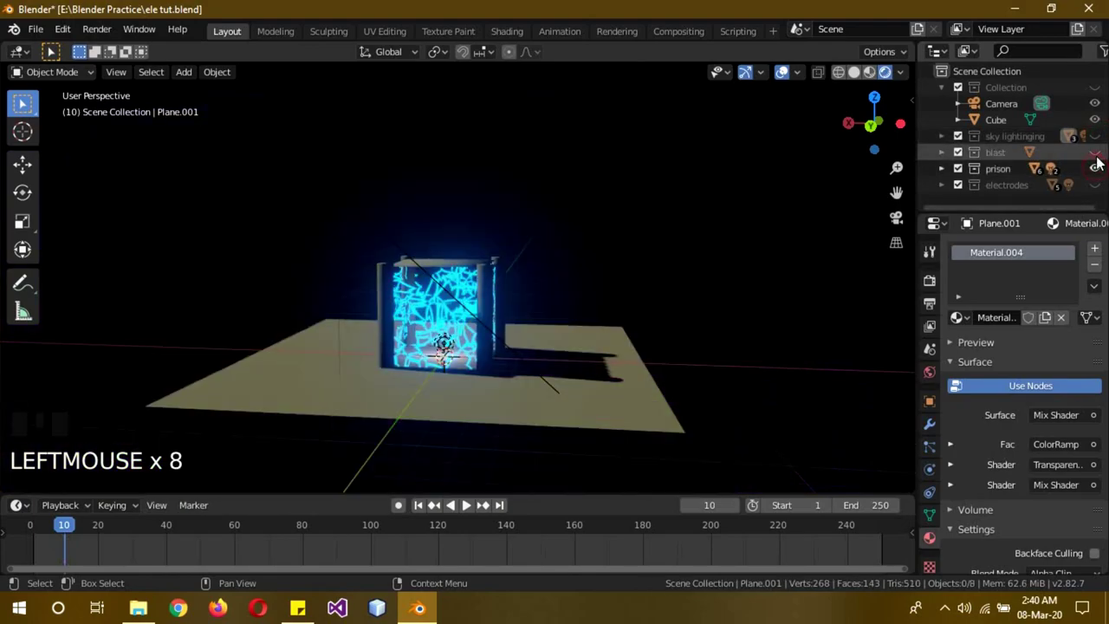
Preview the electrodes example, hide the rest, and show and orbit the glowing cracked cube.
{"action": "left_click", "coordinate": [1094, 185]}
{"action": "left_click", "coordinate": [1094, 168]}
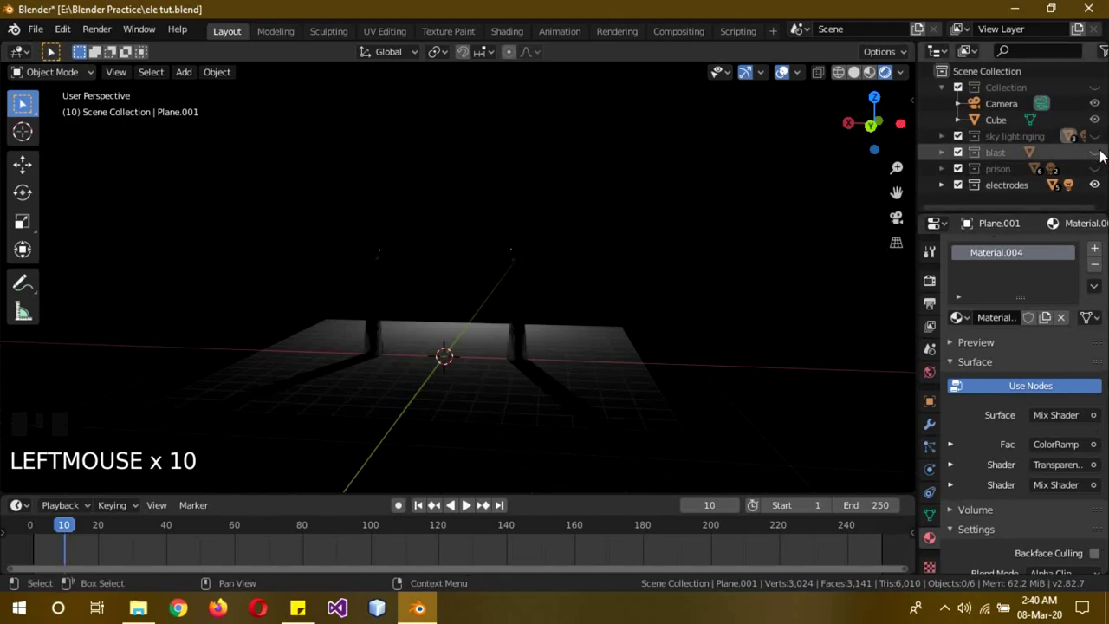
{"action": "left_click", "coordinate": [1094, 184]}
{"action": "left_click", "coordinate": [1094, 86]}
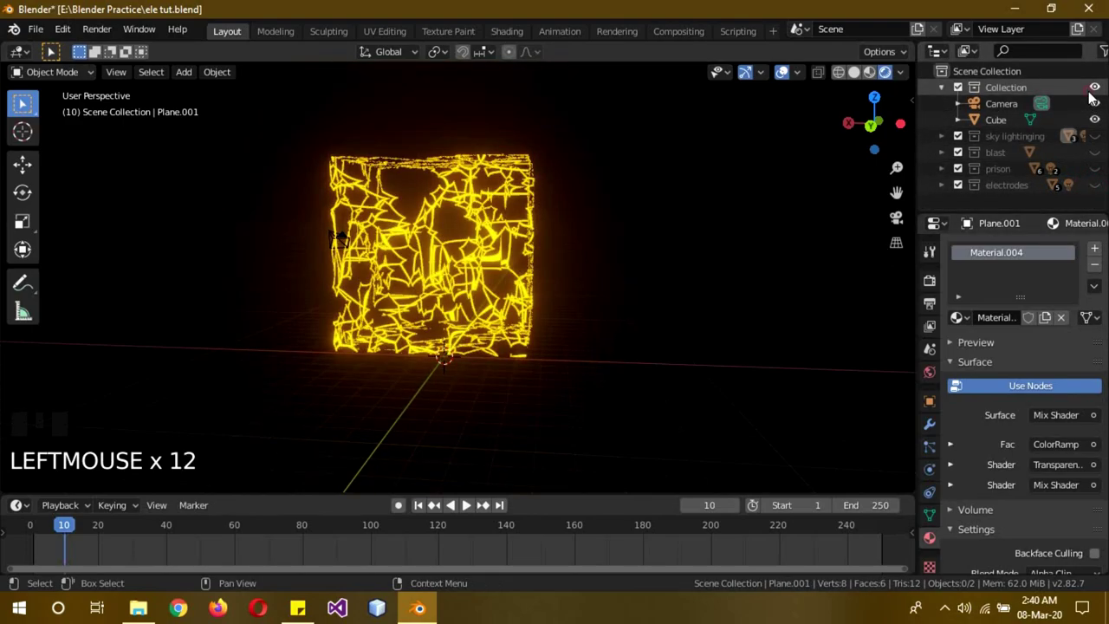
{"action": "middle_click_drag", "start_coordinate": [648, 269], "coordinate": [609, 305]}
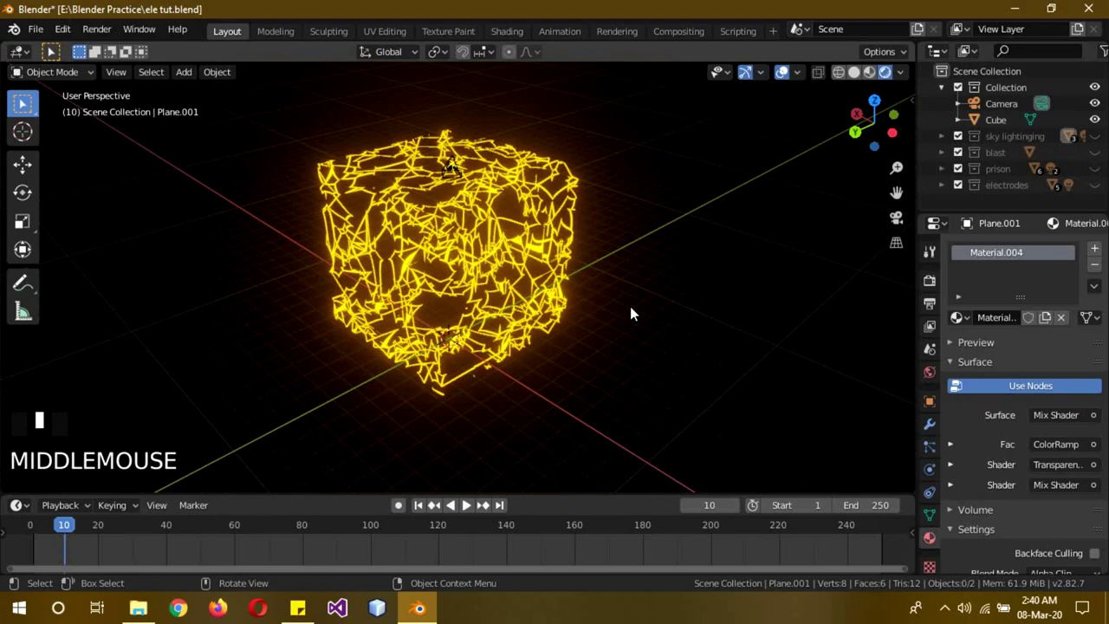